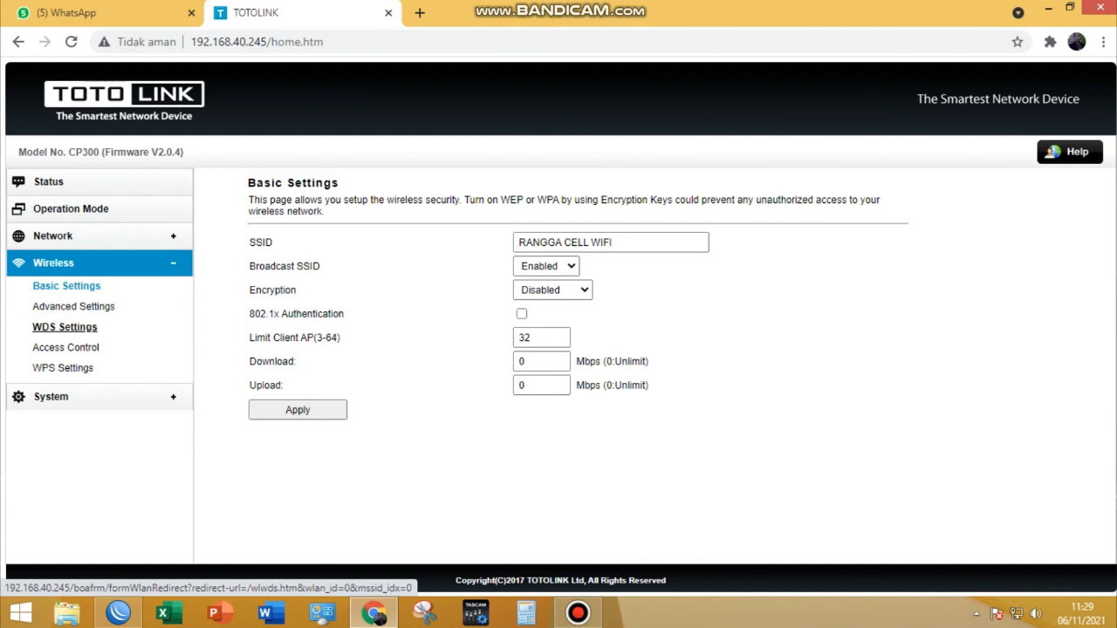
# - Enable WDS in the wireless WDS settings
pyautogui.click(65, 327)
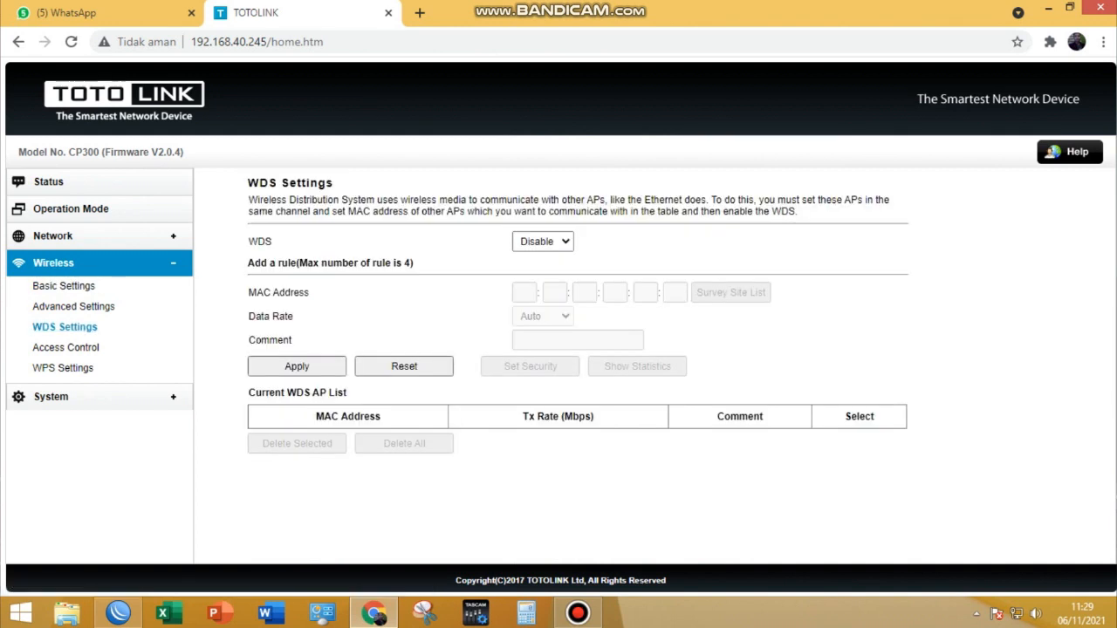
pyautogui.click(542, 242)
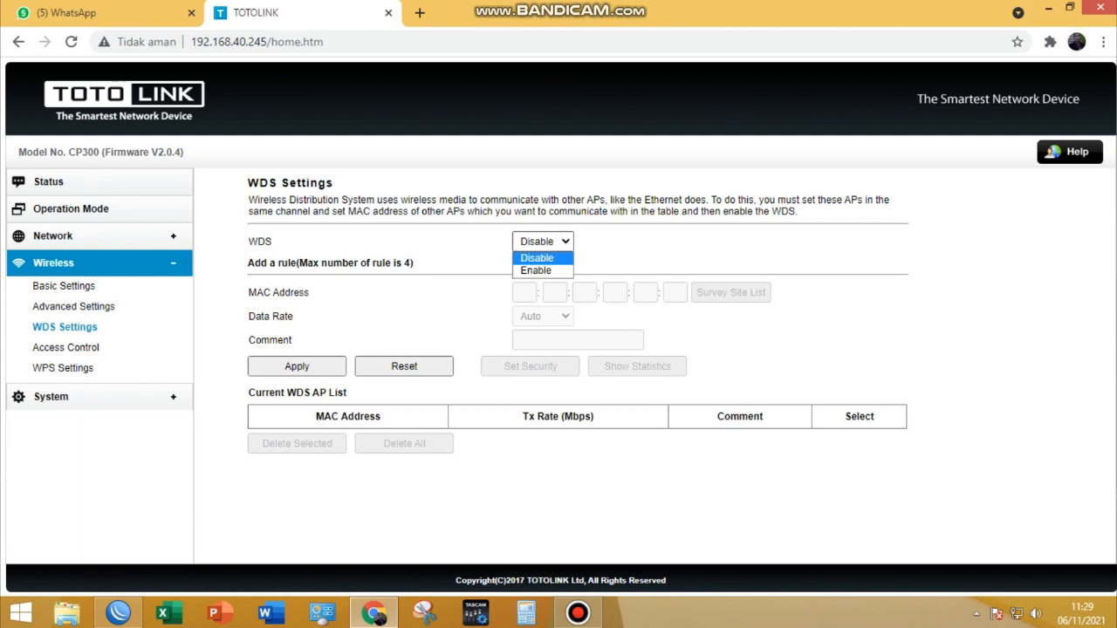
pyautogui.click(536, 270)
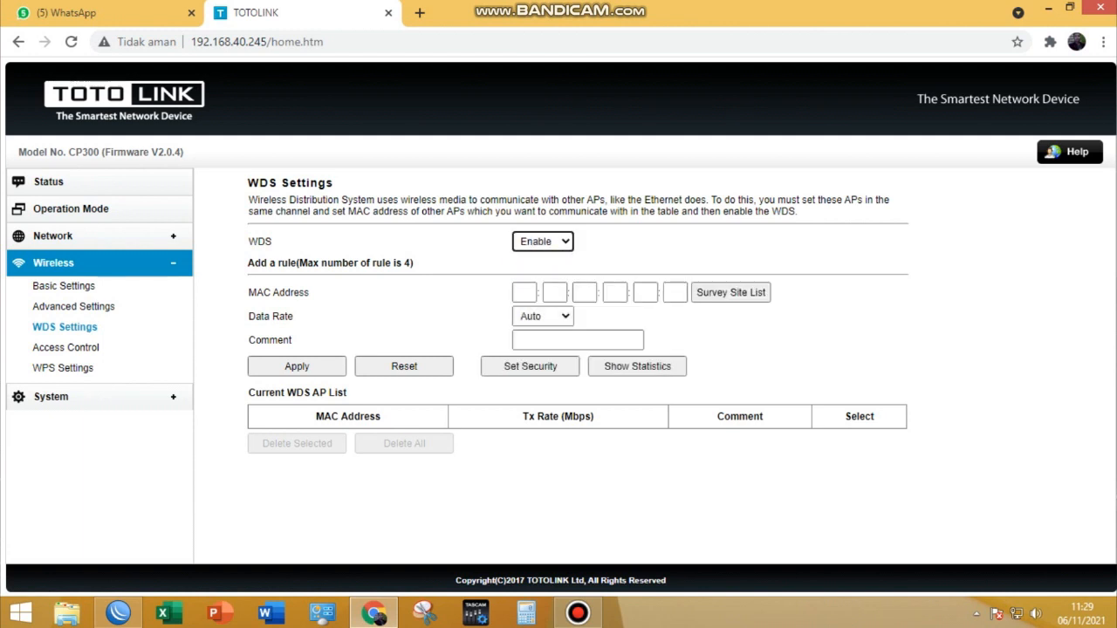
# - Survey the nearby access points and choose TOTOLINK CP300 as the WDS peer
pyautogui.click(731, 293)
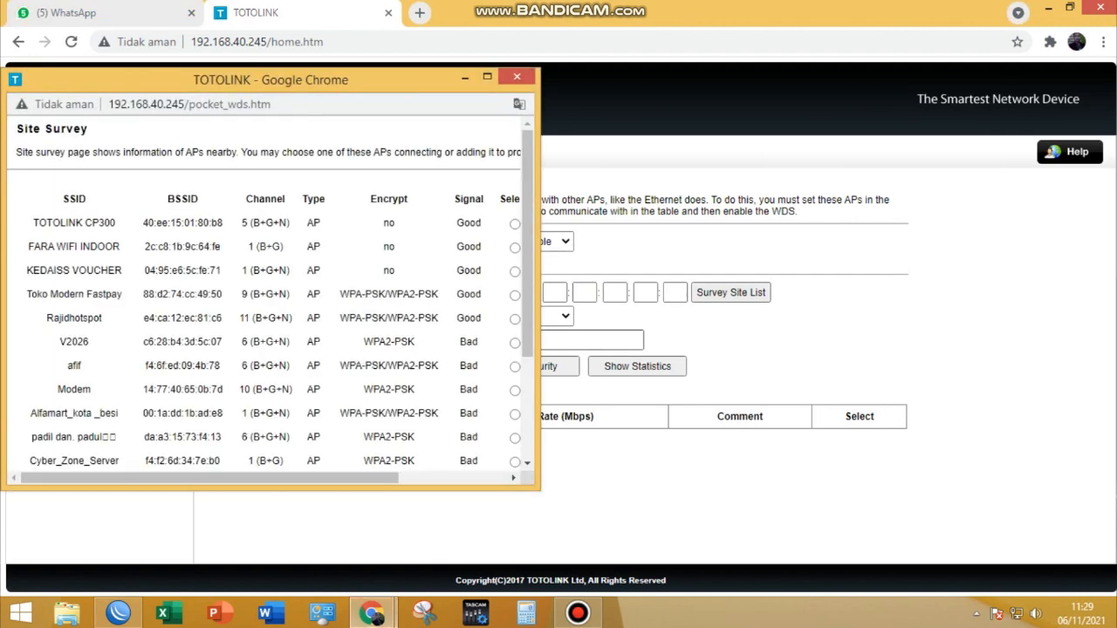
pyautogui.moveTo(540, 340); pyautogui.dragTo(794, 341)
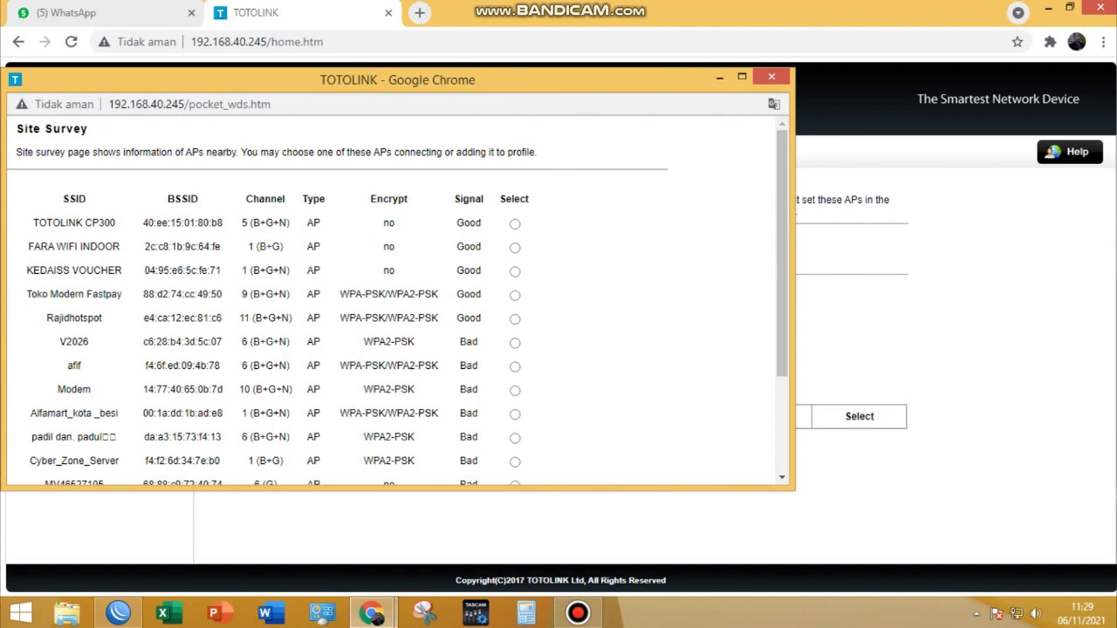
pyautogui.scroll(-3, 393, 301)
pyautogui.scroll(3, 393, 301)
pyautogui.moveTo(33, 222); pyautogui.dragTo(482, 222)
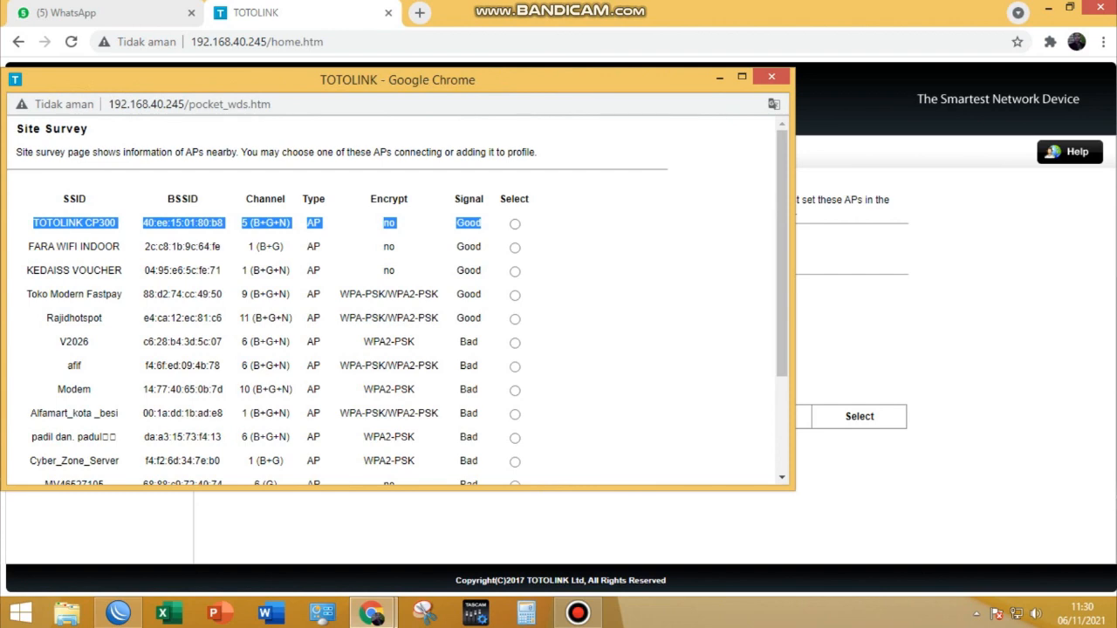
pyautogui.click(515, 225)
pyautogui.scroll(-3, 393, 301)
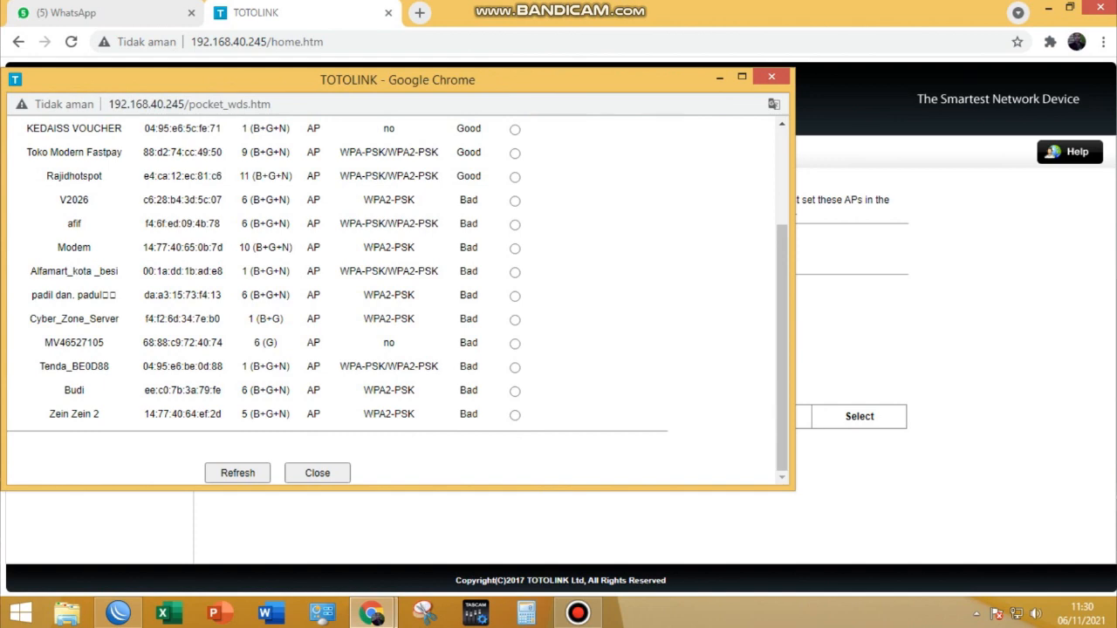
pyautogui.click(317, 472)
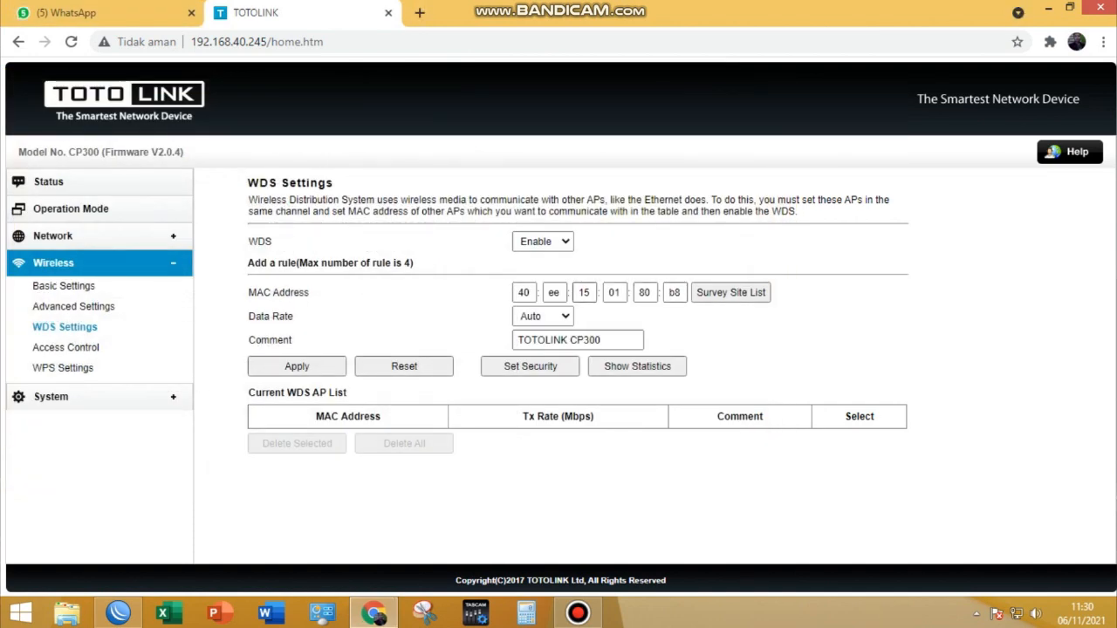
# - Extend the rule's comment to TOTOLINK CP300 WDS, apply the WDS rule and check its entry in the current WDS AP list
pyautogui.doubleClick(524, 292)
pyautogui.click(603, 340)
pyautogui.moveTo(603, 340); pyautogui.dragTo(515, 340)
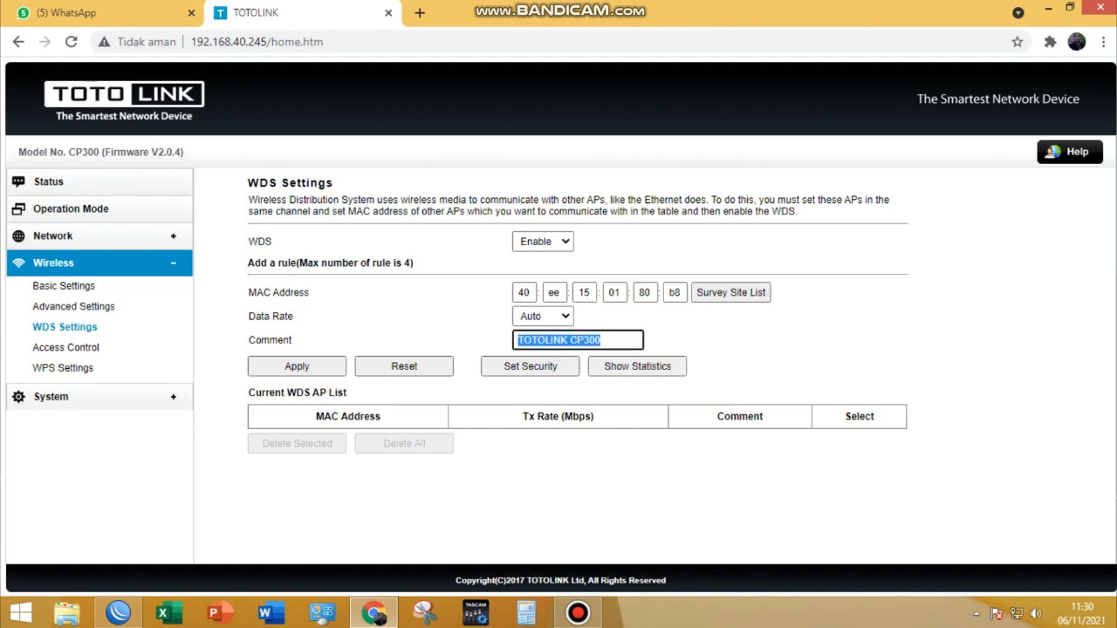
pyautogui.click(602, 340)
pyautogui.write('WDS')
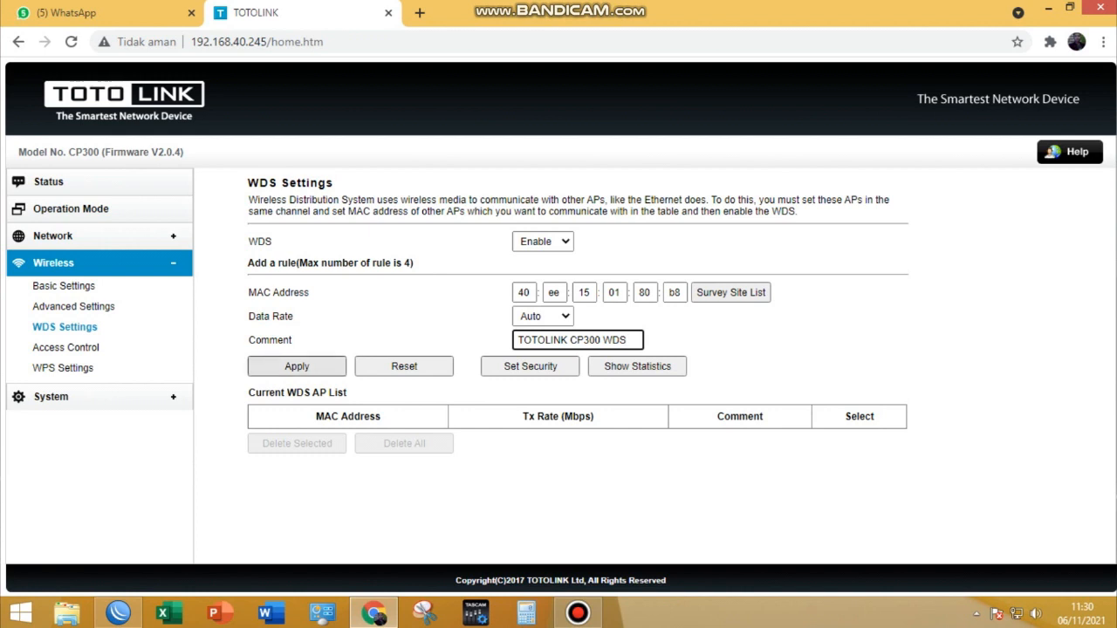
pyautogui.click(296, 366)
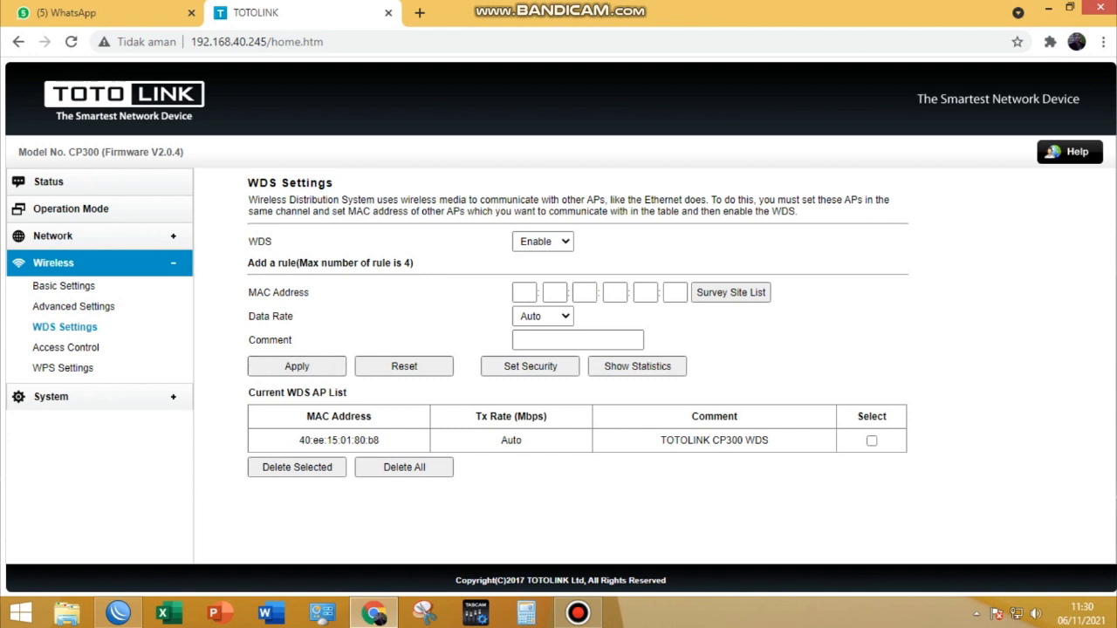
pyautogui.moveTo(254, 392); pyautogui.dragTo(347, 393)
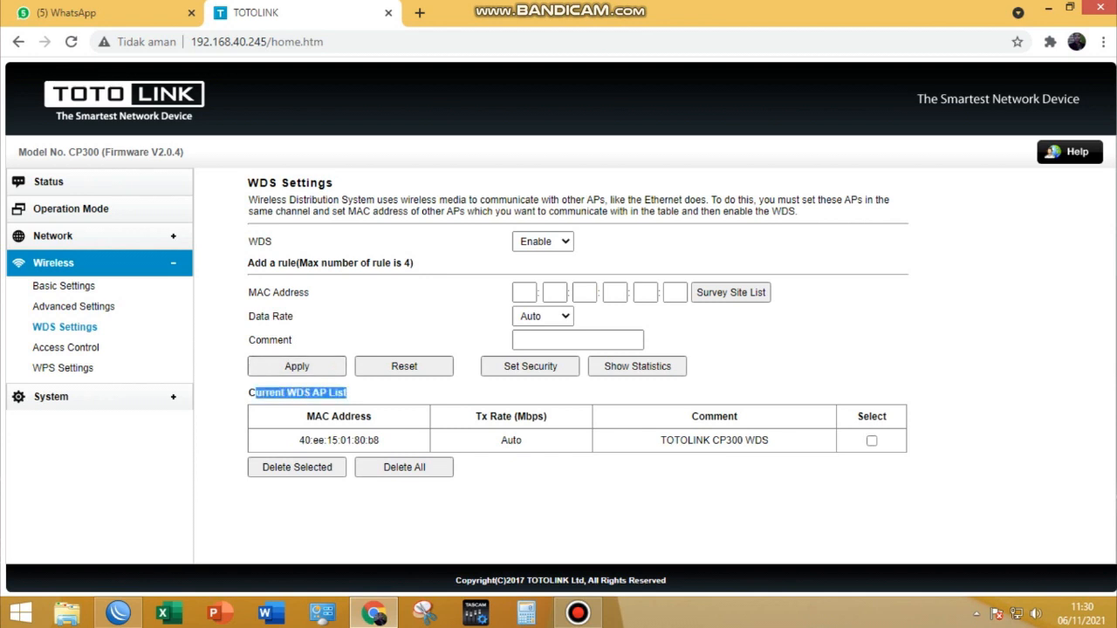
pyautogui.moveTo(380, 440); pyautogui.dragTo(299, 440)
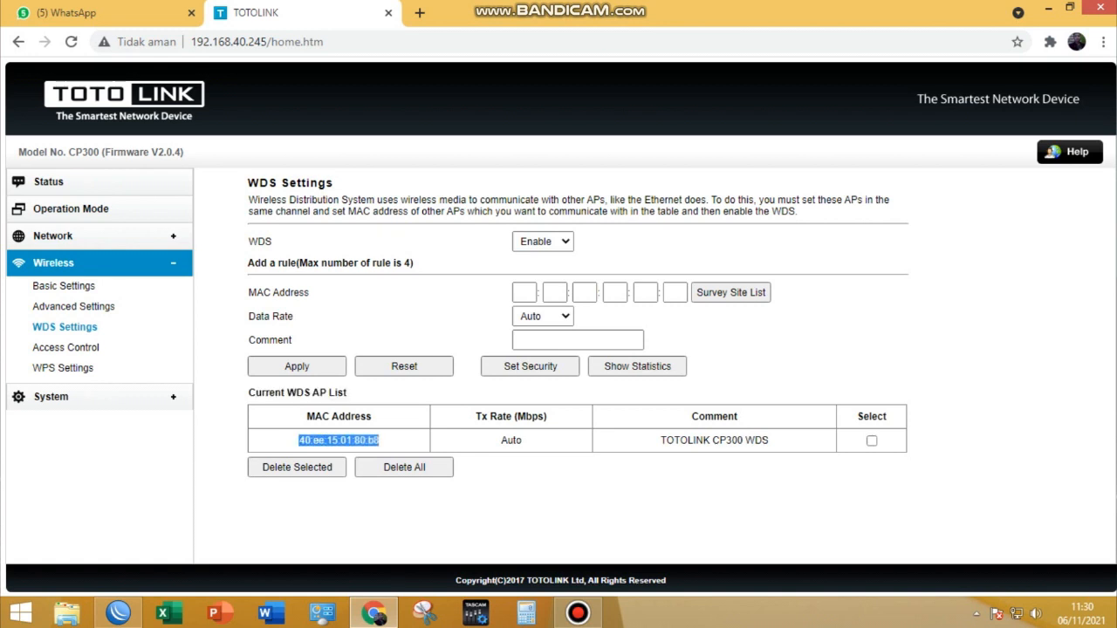
pyautogui.moveTo(660, 441); pyautogui.dragTo(769, 441)
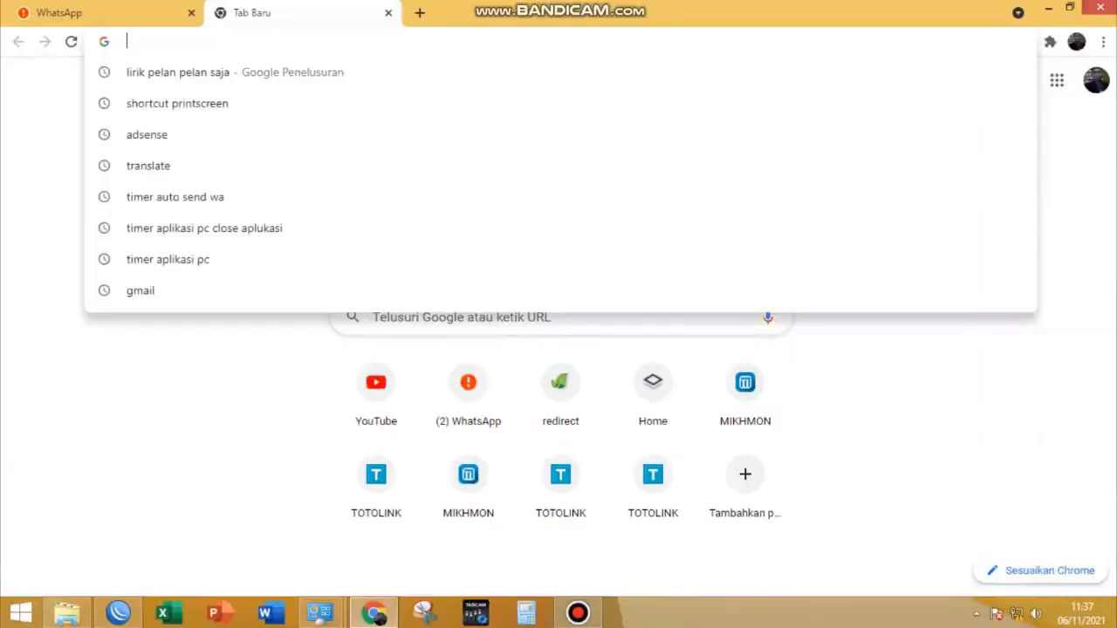
# - Open the second access point's admin page at 192.168.1.1 and examine the band, SSID, channel and encryption in its Wi-Fi configuration
pyautogui.write('192.168.1.1')
pyautogui.press('Return')
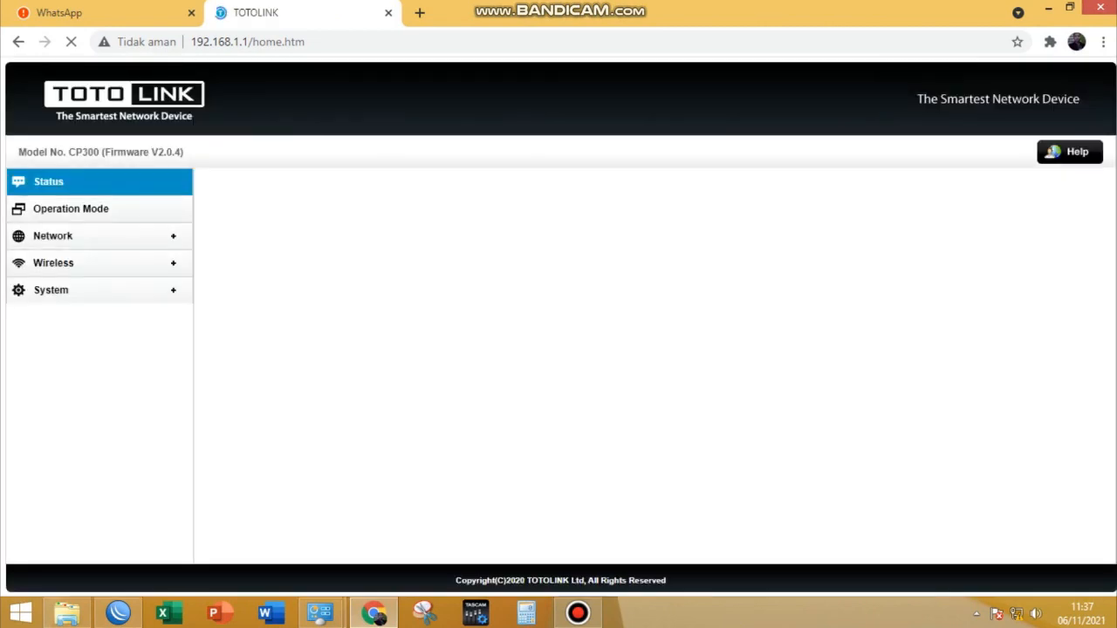
pyautogui.scroll(-1, 576, 366)
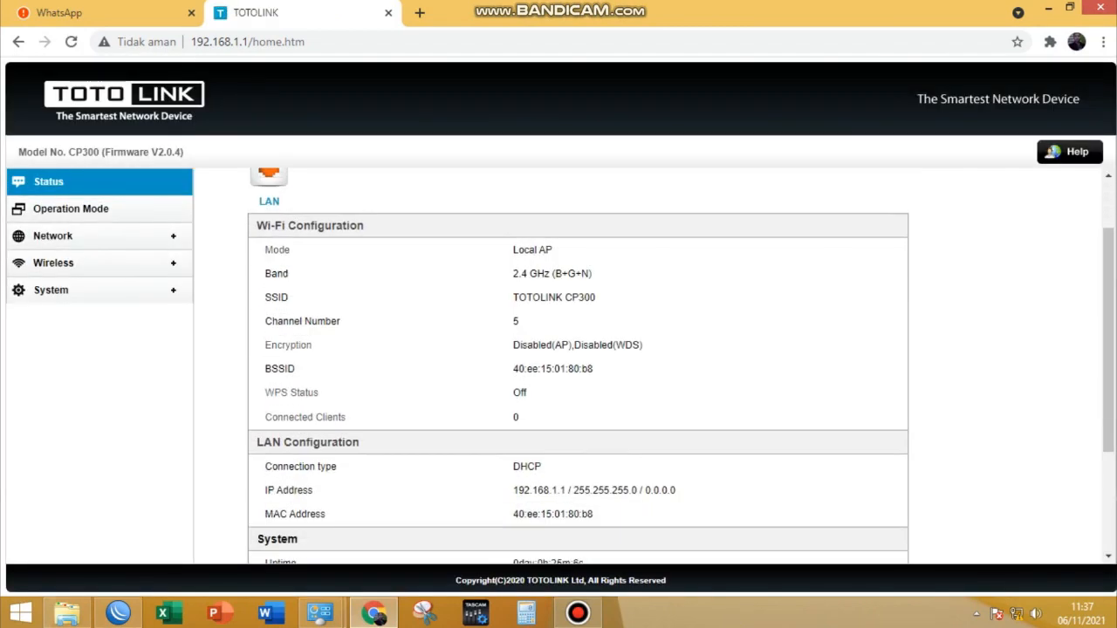
pyautogui.moveTo(513, 250); pyautogui.dragTo(513, 274)
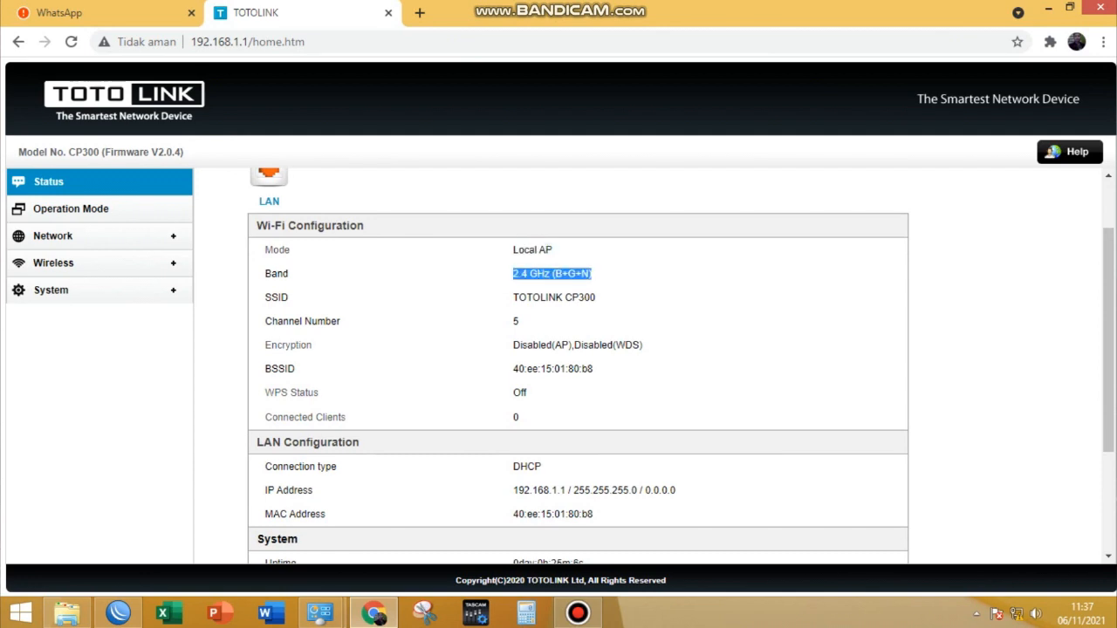
pyautogui.moveTo(596, 298); pyautogui.dragTo(513, 321)
pyautogui.moveTo(643, 345); pyautogui.dragTo(568, 345)
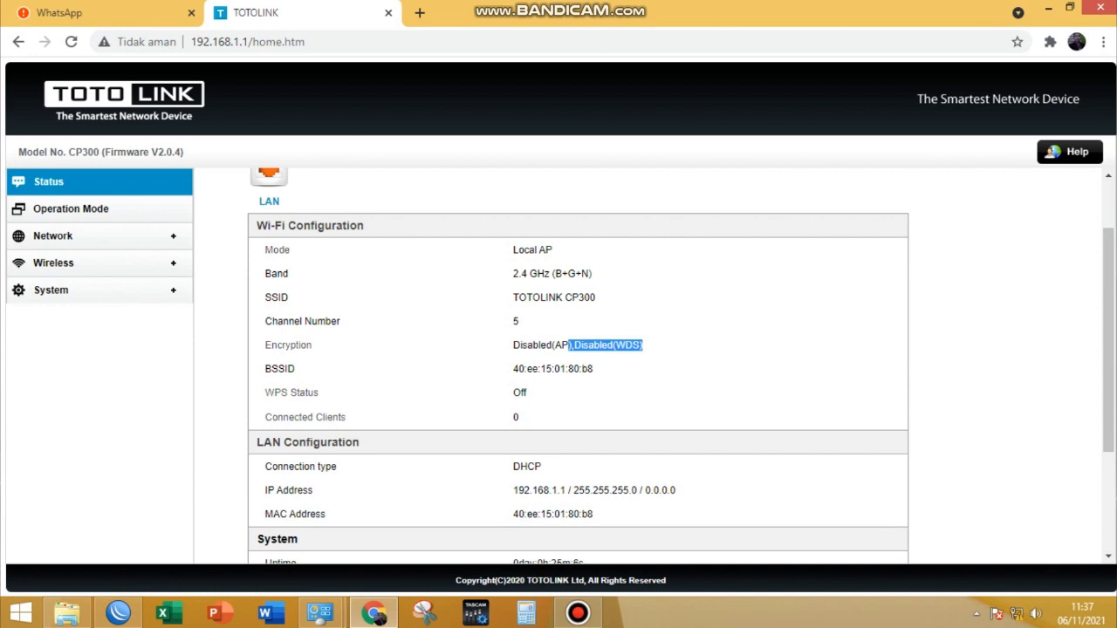
# - In the advanced wireless settings, set the band to 2.4 GHz (N) and the channel width to 20MHz
pyautogui.click(53, 263)
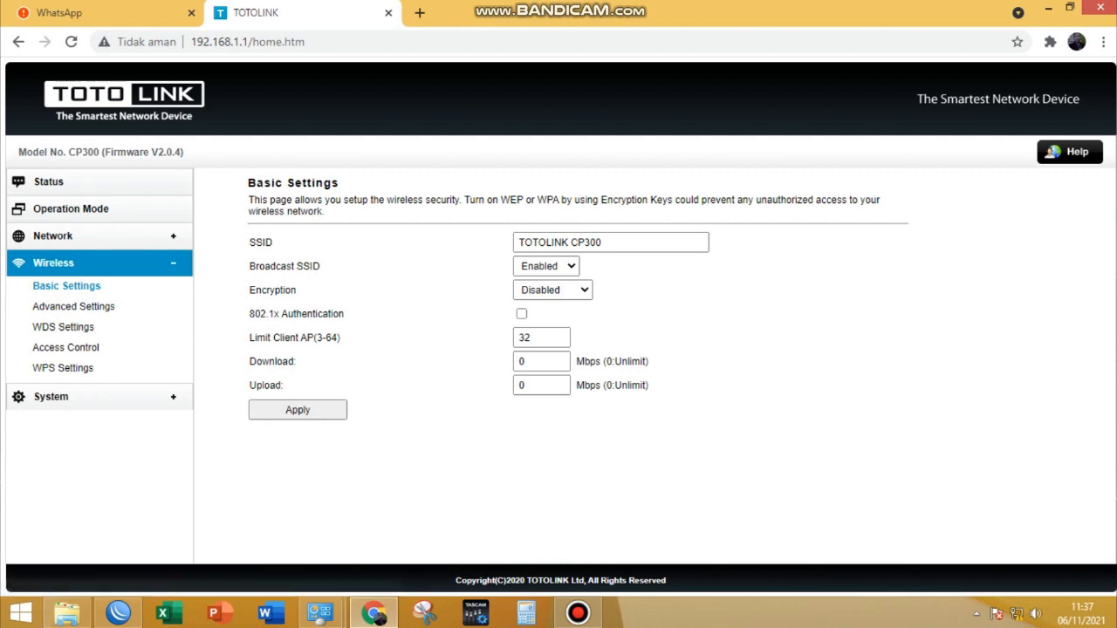
pyautogui.click(77, 306)
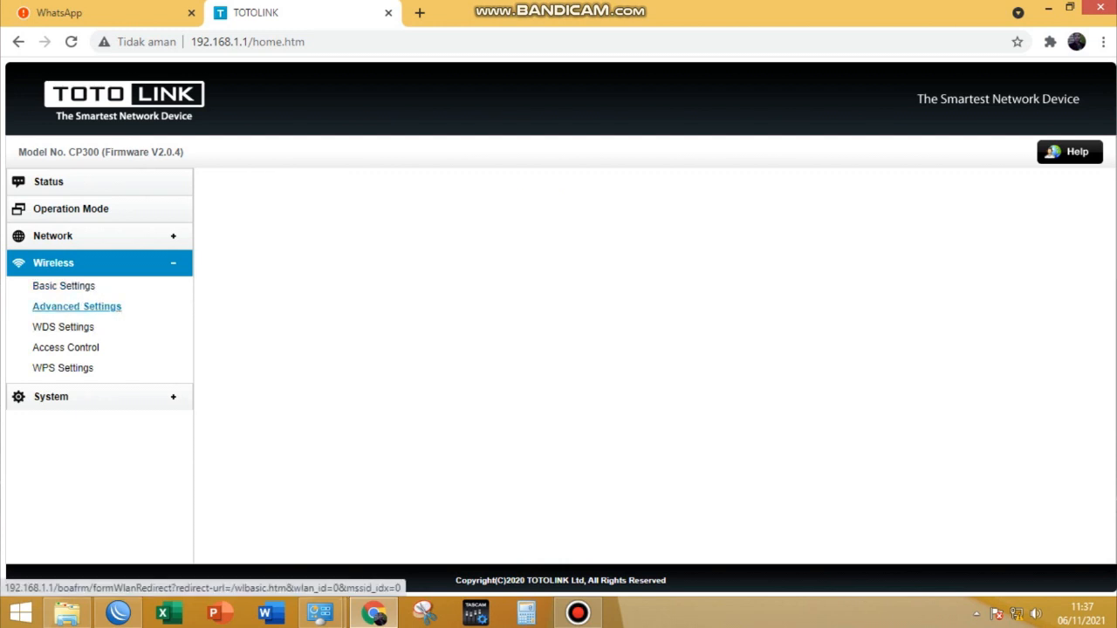
pyautogui.click(565, 265)
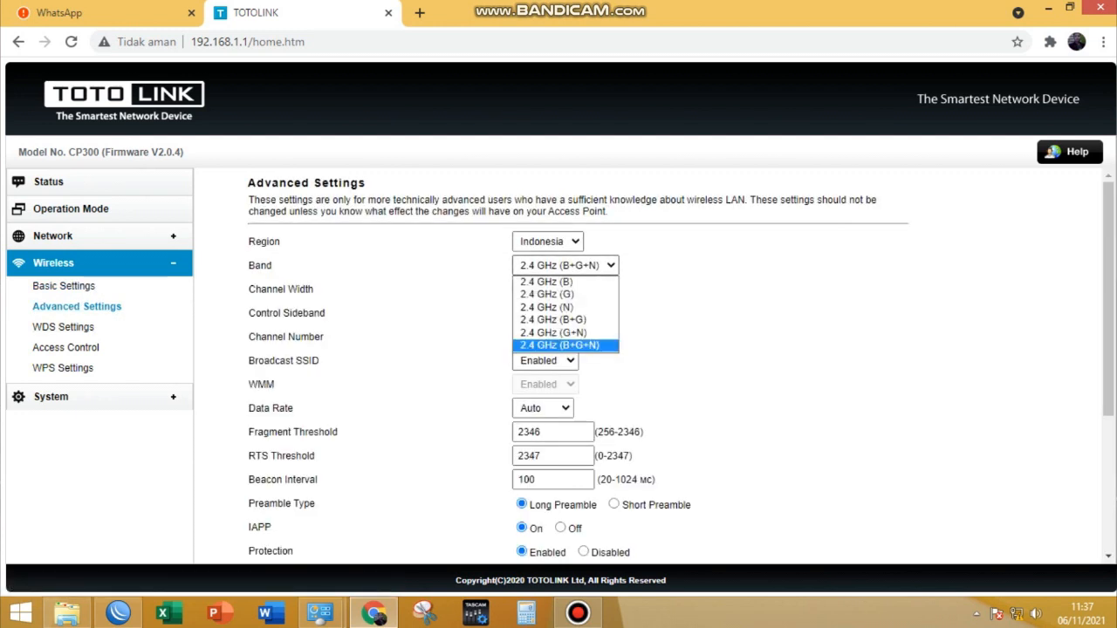
pyautogui.press('Up')
pyautogui.press('Up')
pyautogui.press('Up')
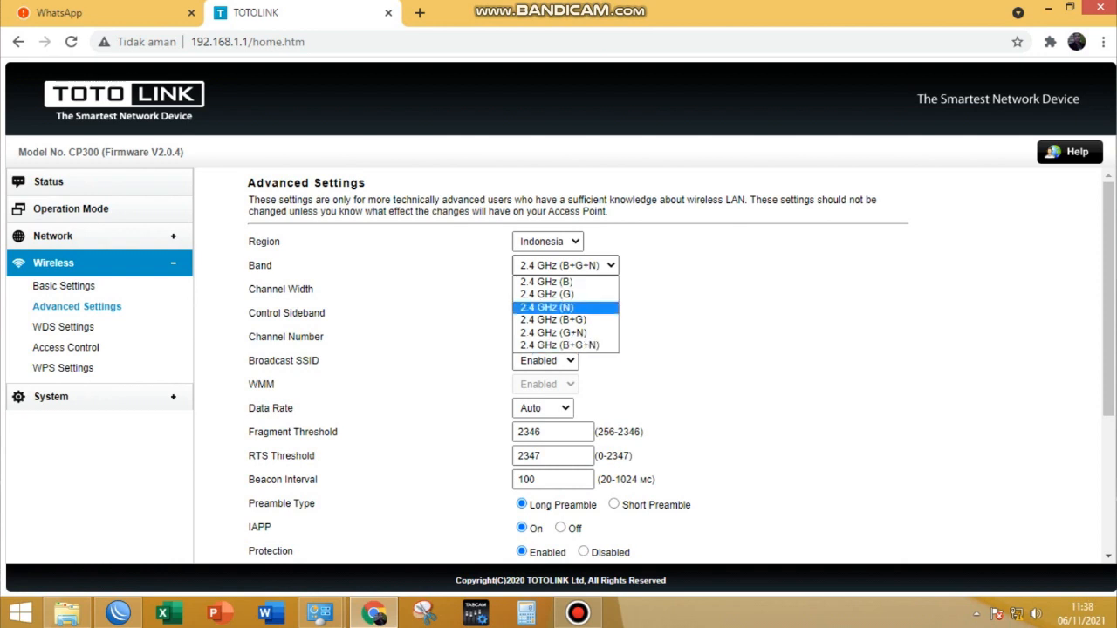
pyautogui.press('Return')
pyautogui.click(541, 289)
pyautogui.click(537, 306)
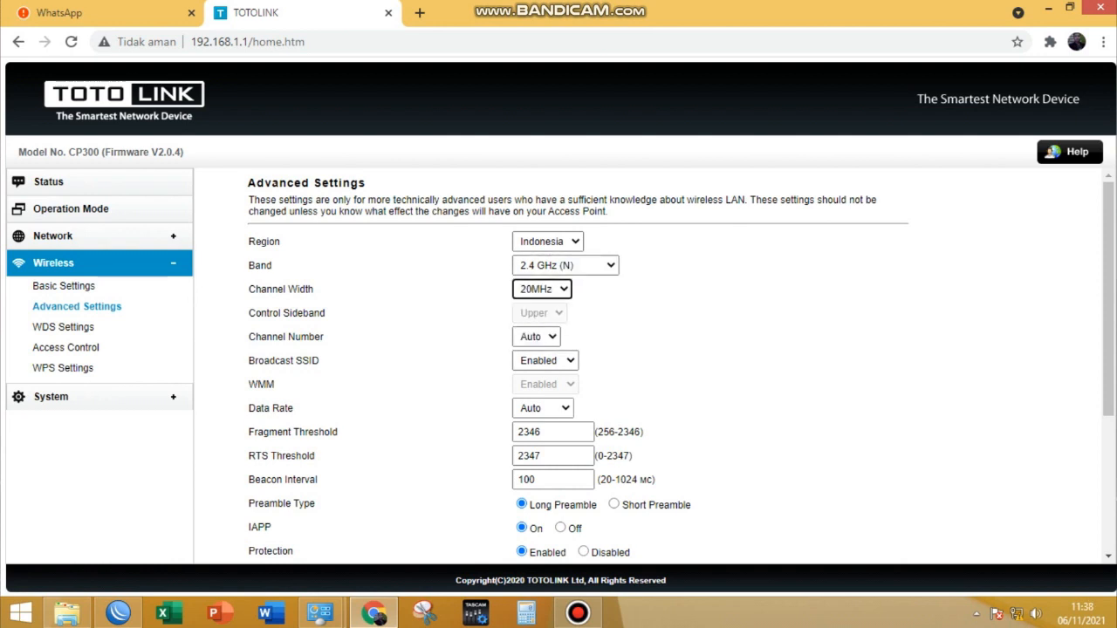
# - Set the wireless channel number to 1 and apply the advanced settings
pyautogui.click(537, 337)
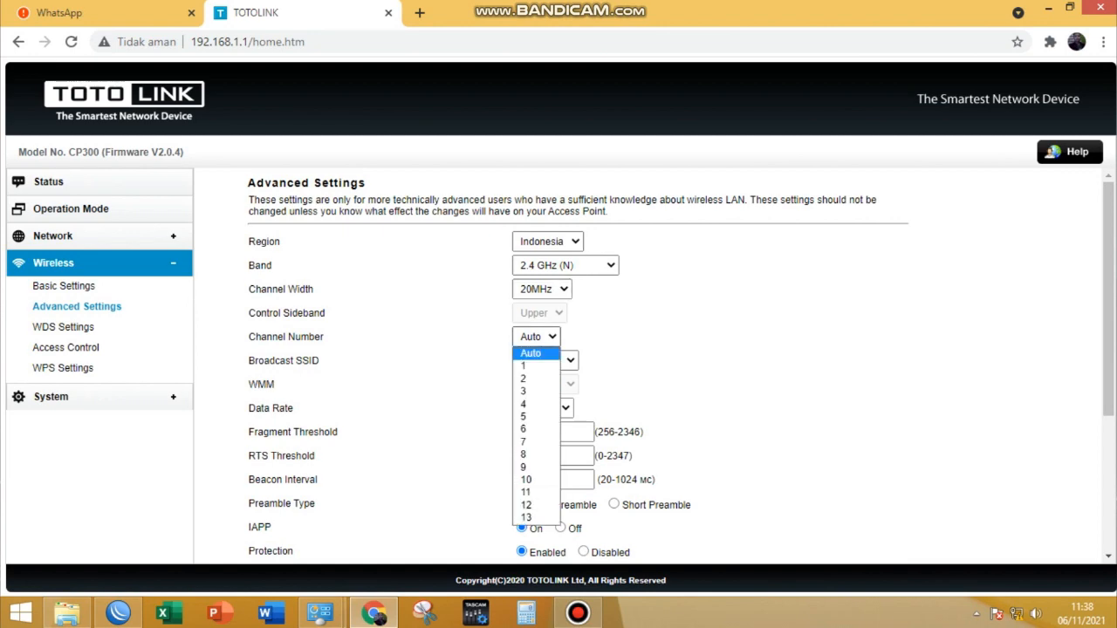
pyautogui.press('Down')
pyautogui.click(535, 366)
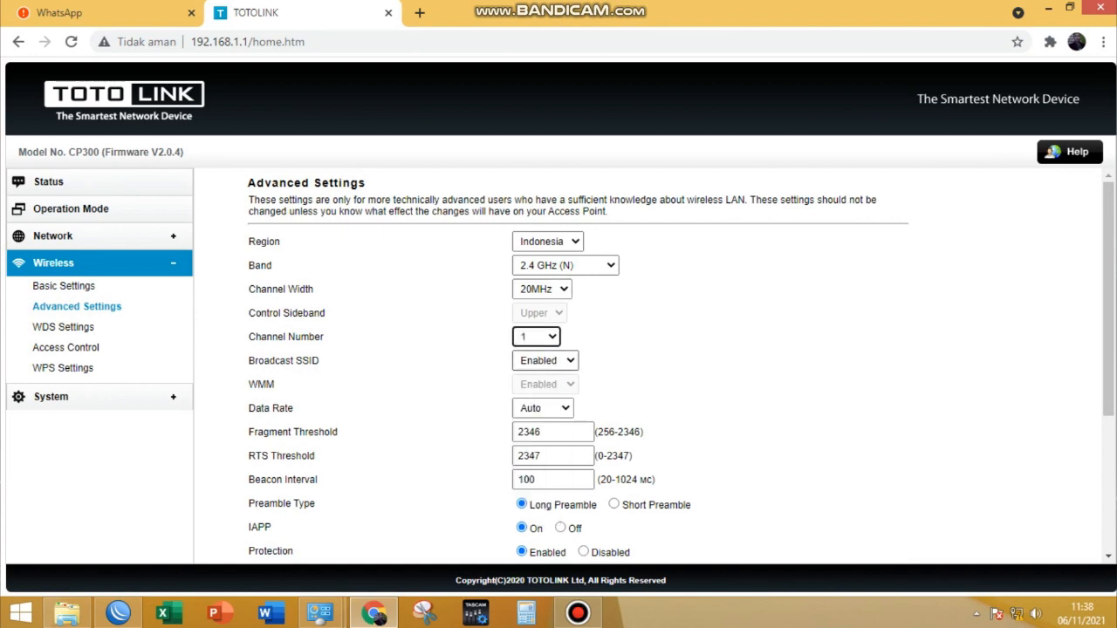
pyautogui.scroll(-3, 535, 367)
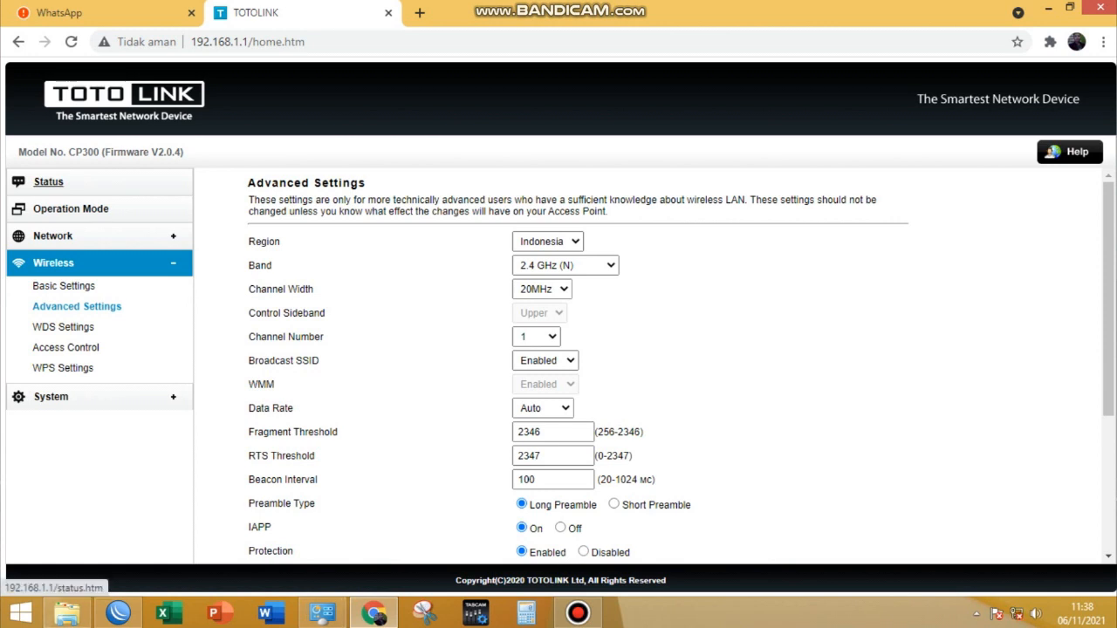
# - Check the band, SSID, channel number and WDS encryption on the device status page
pyautogui.click(48, 181)
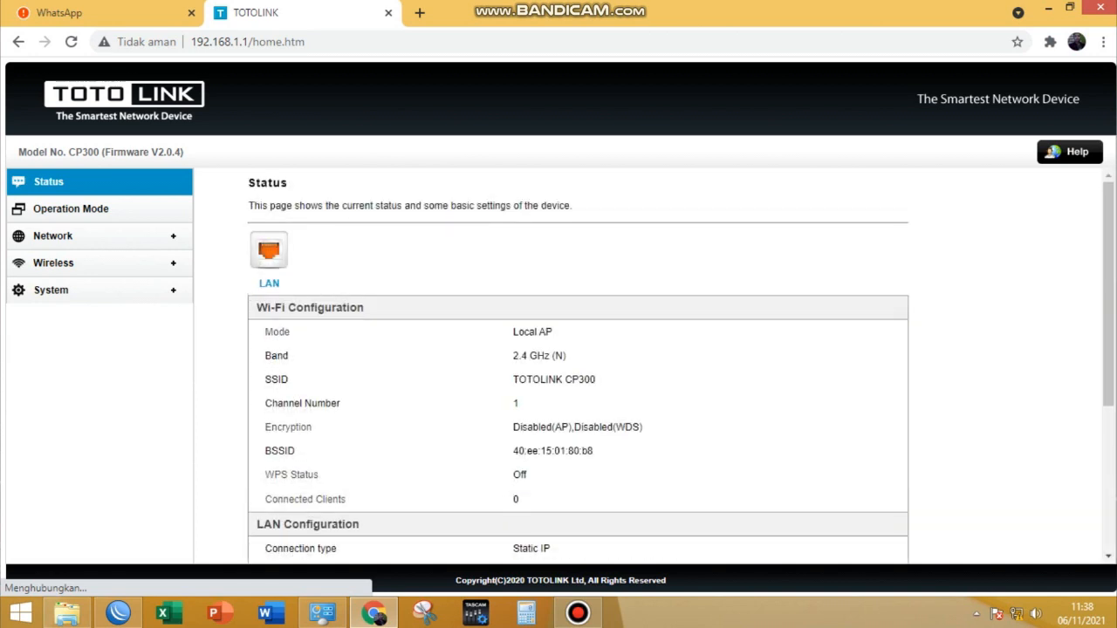
pyautogui.moveTo(513, 333); pyautogui.dragTo(567, 356)
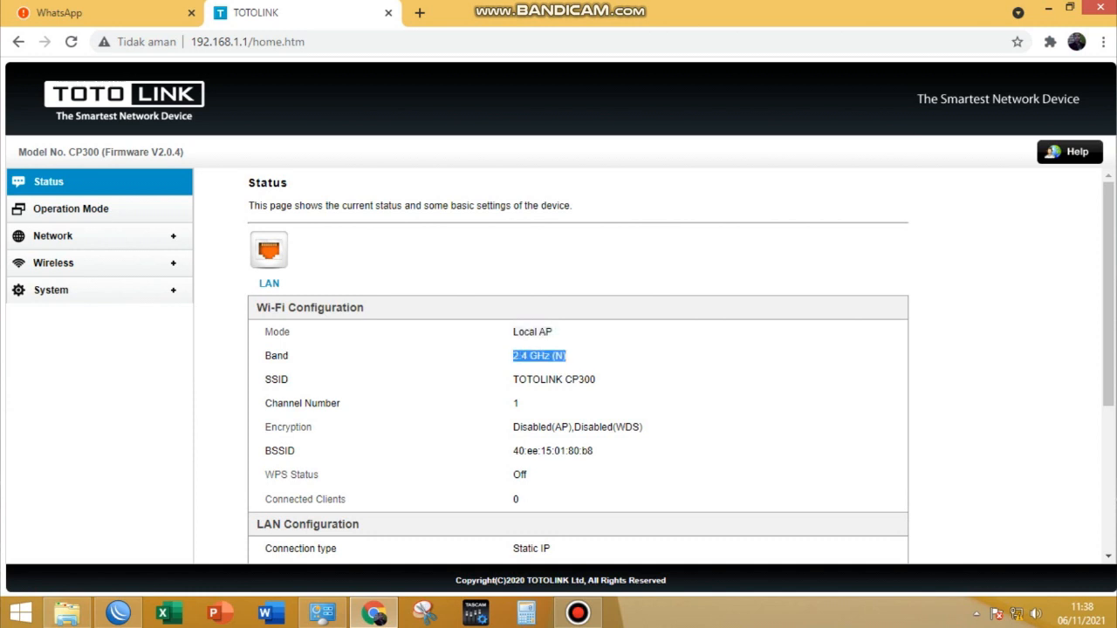
pyautogui.moveTo(596, 379); pyautogui.dragTo(520, 404)
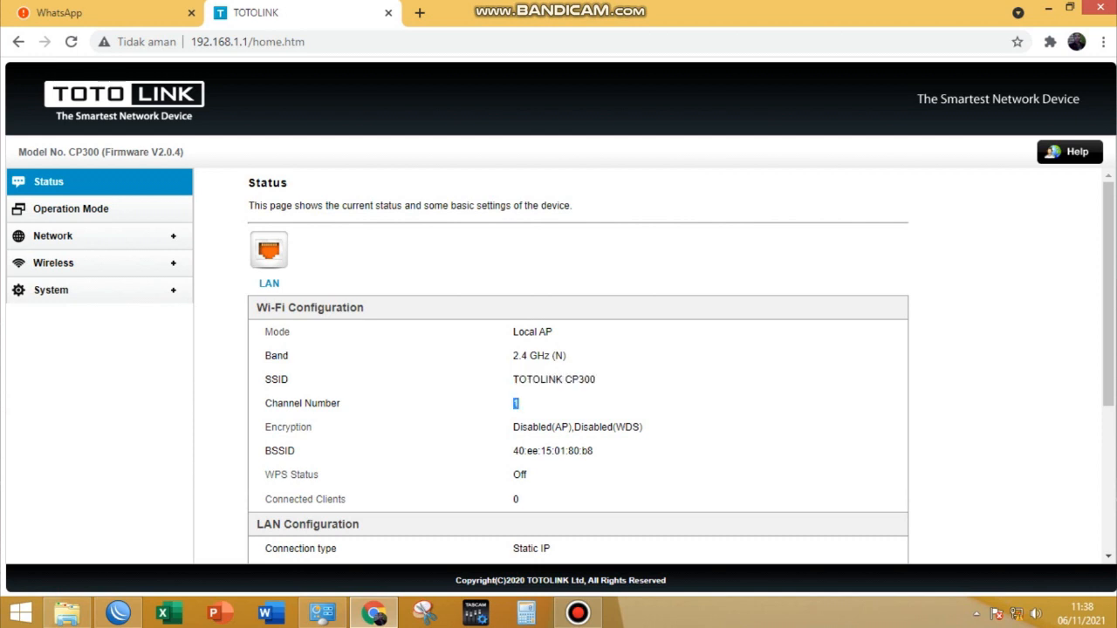
pyautogui.moveTo(643, 428); pyautogui.dragTo(574, 427)
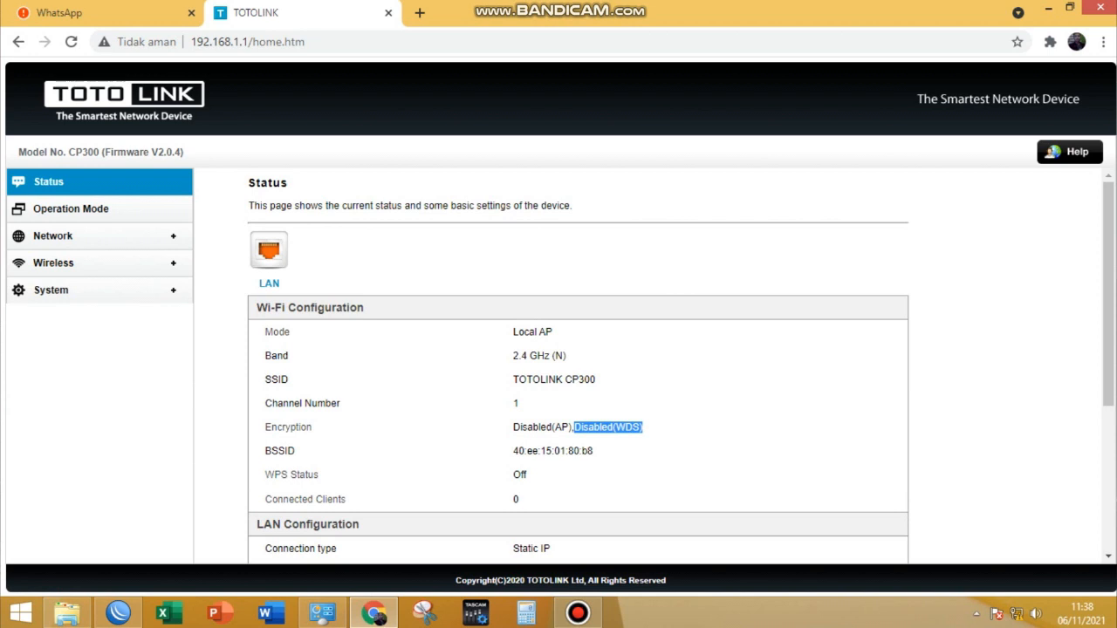
pyautogui.moveTo(597, 380); pyautogui.dragTo(513, 380)
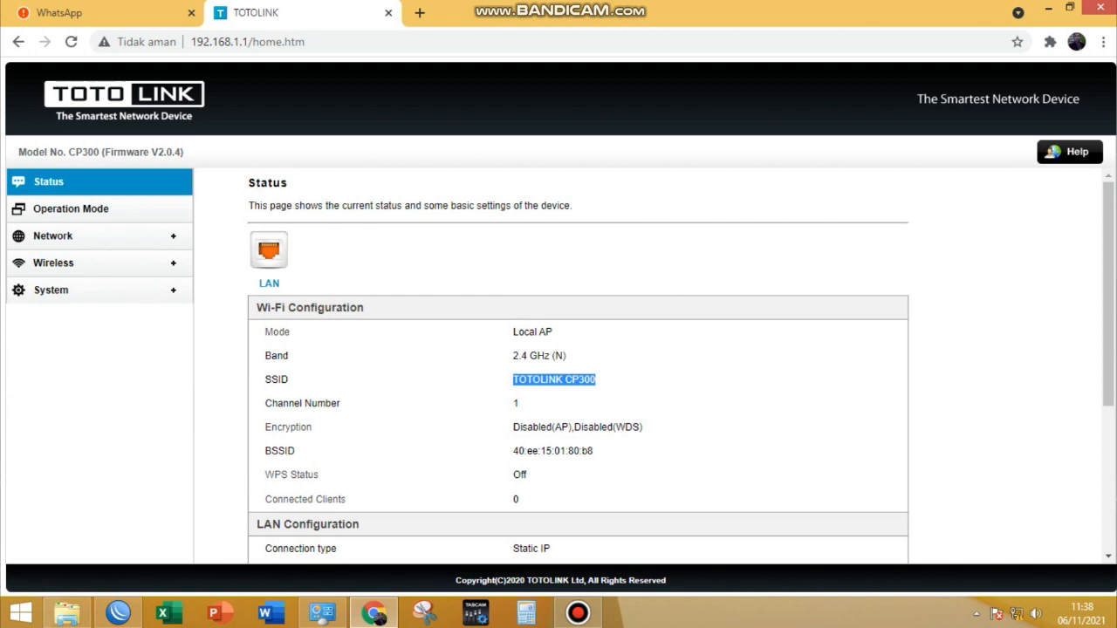
# - In the basic wireless settings, change the SSID to RANGGA CELL WIFI and apply the change
pyautogui.click(53, 262)
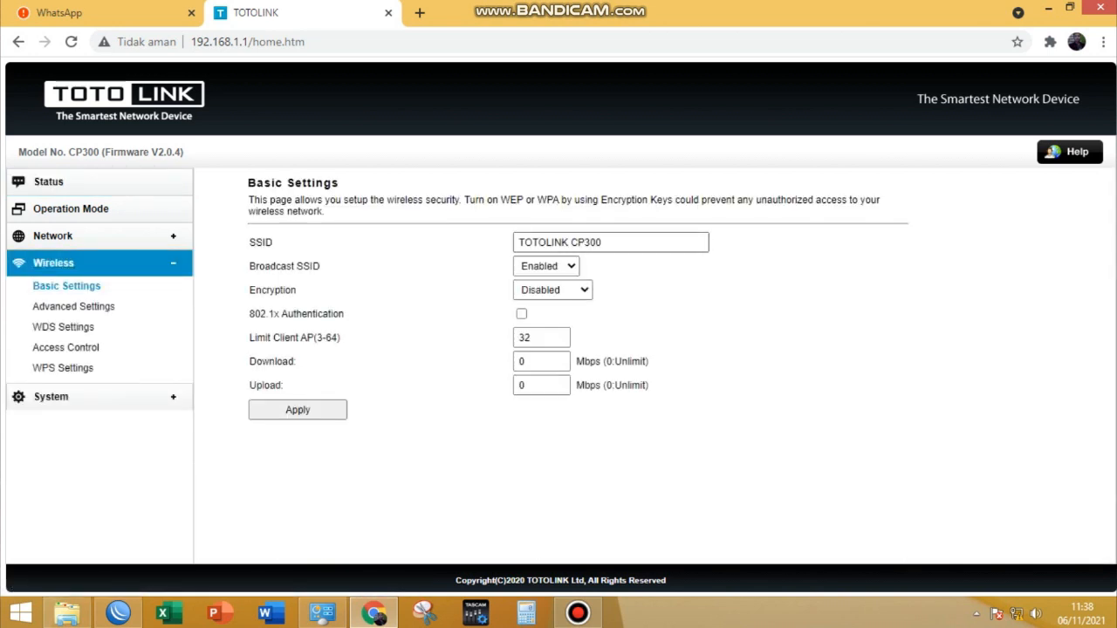
pyautogui.moveTo(603, 243); pyautogui.dragTo(515, 243)
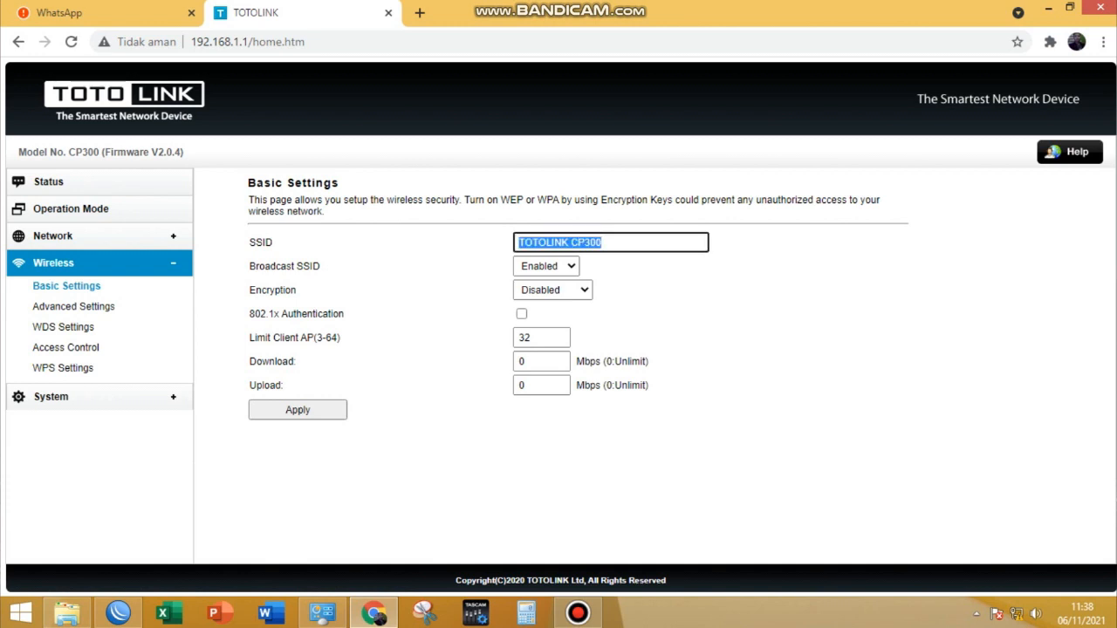
pyautogui.write('RANGGA')
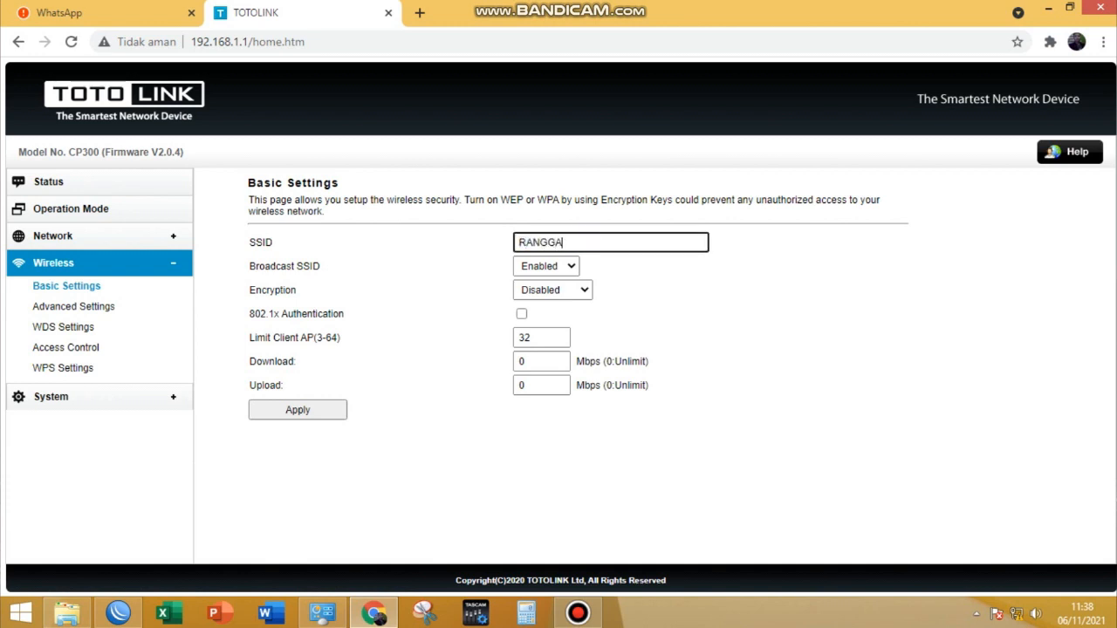
pyautogui.write(' CELL WIFI')
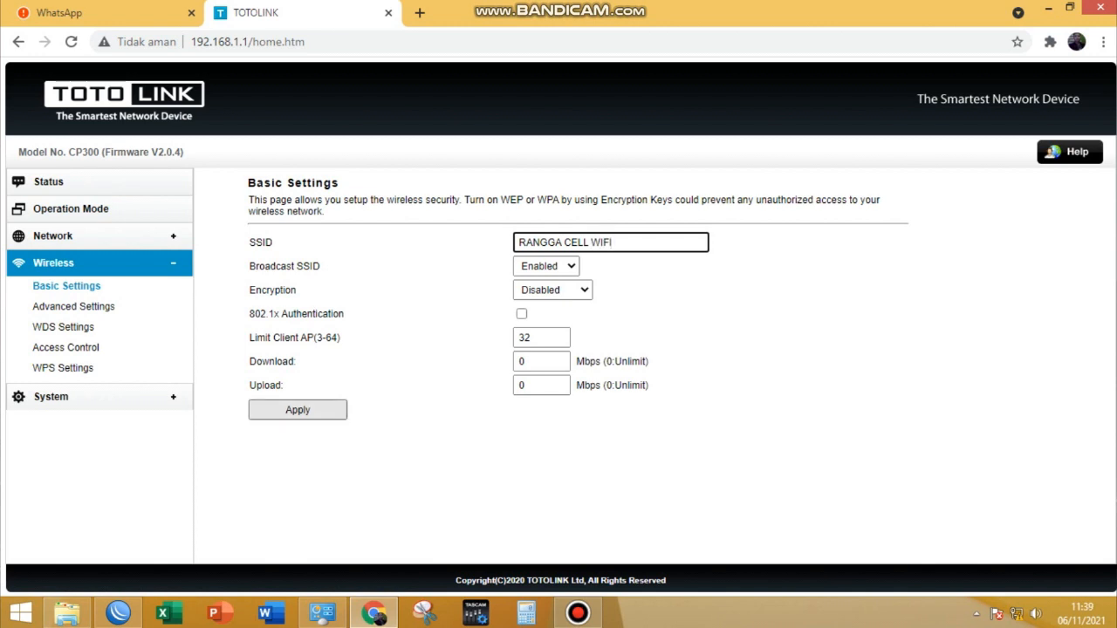
pyautogui.click(298, 410)
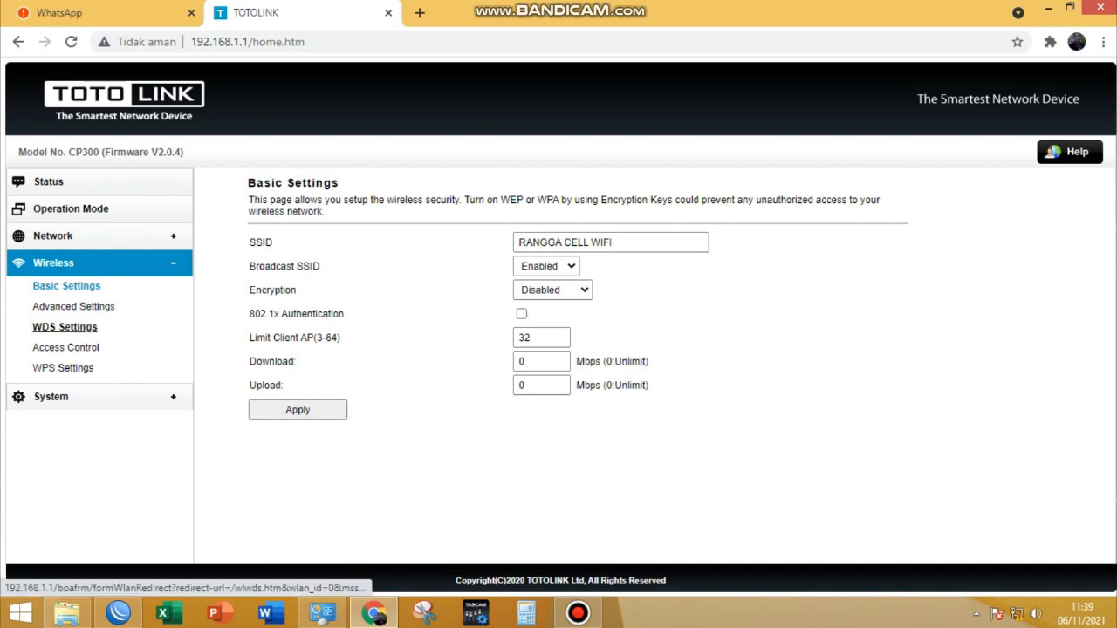
# - Set WDS to Enable in the access point's WDS settings
pyautogui.click(65, 327)
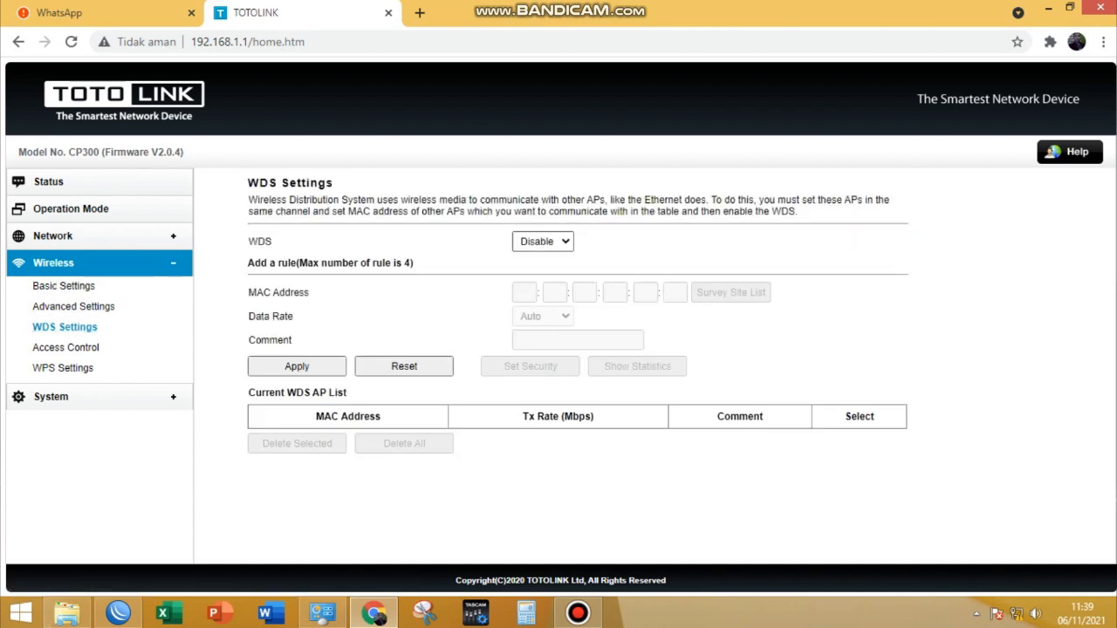
pyautogui.click(543, 242)
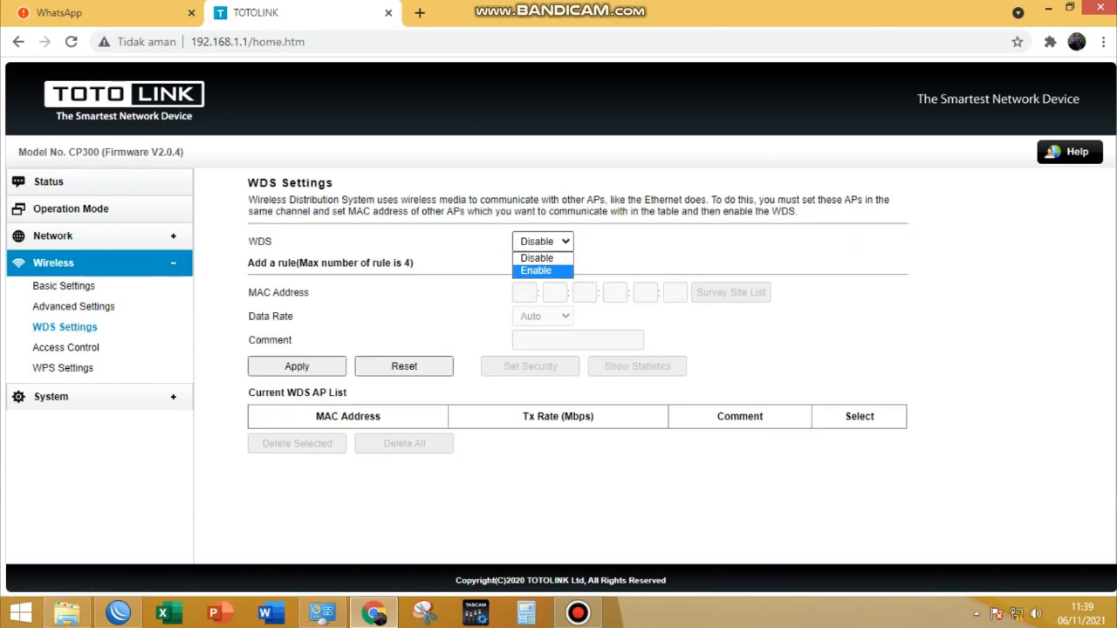
pyautogui.press('Return')
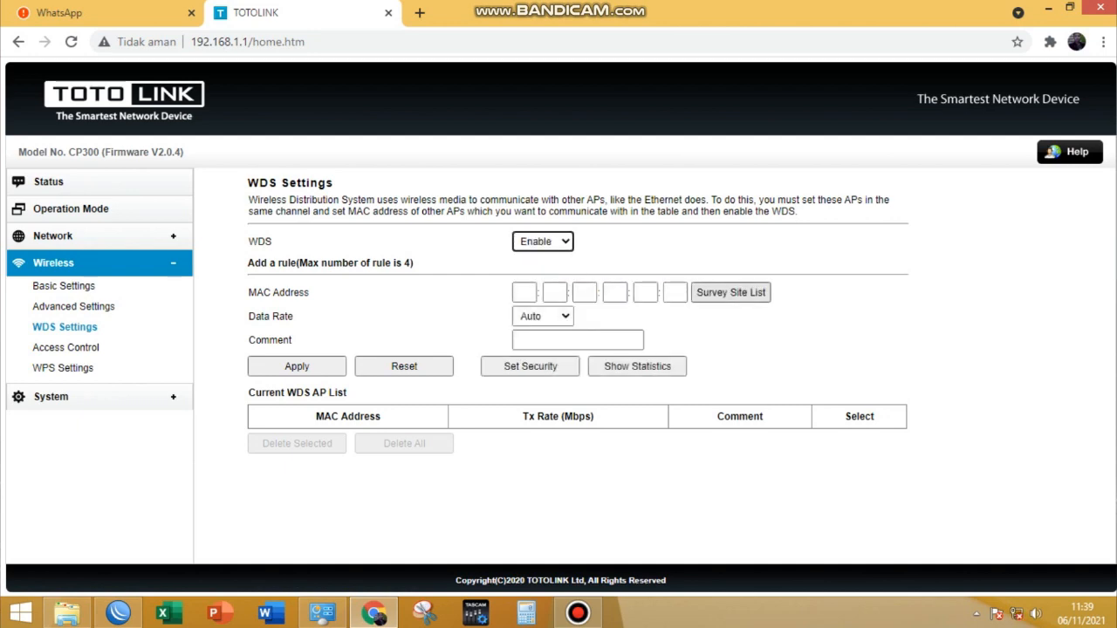
# - Survey the nearby access points, refresh the list and choose RANGGA CELL WIFI as the WDS peer
pyautogui.click(731, 293)
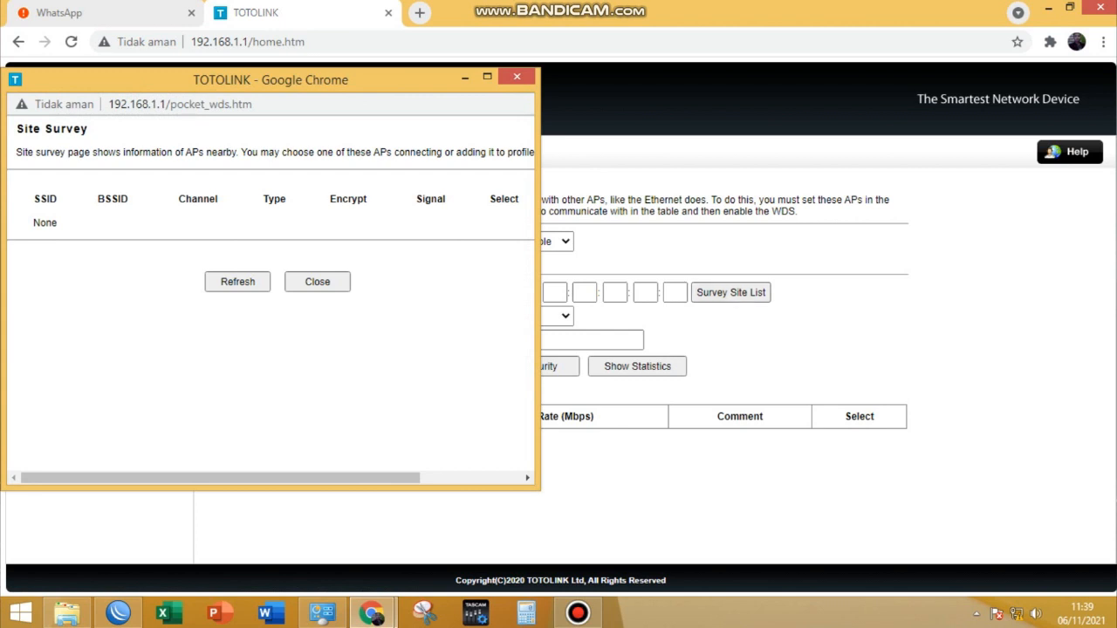
pyautogui.click(237, 280)
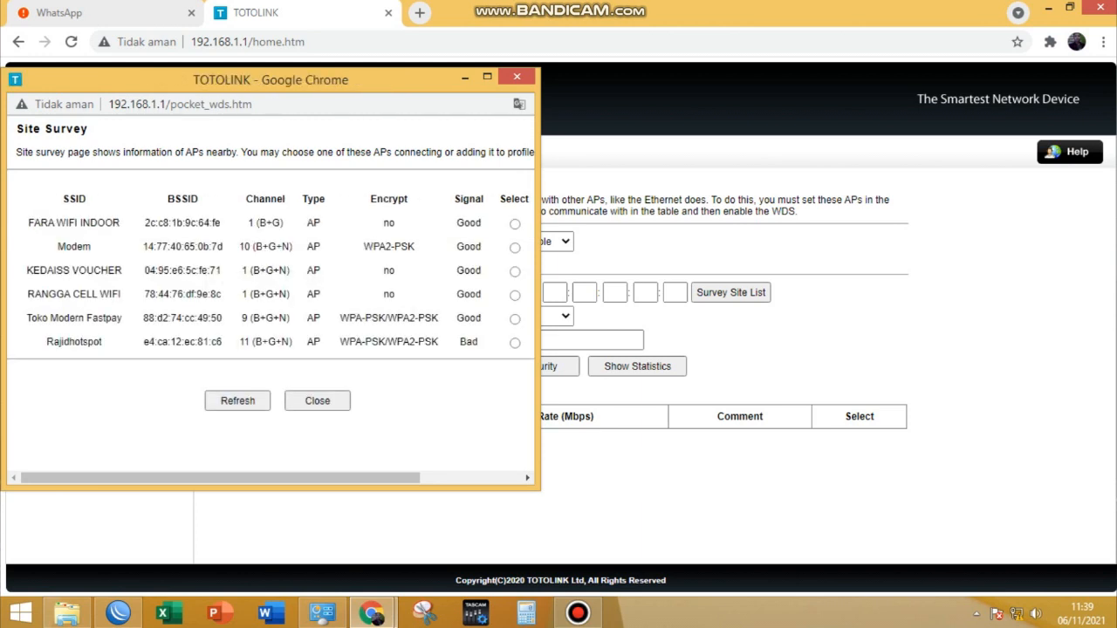
pyautogui.moveTo(538, 288); pyautogui.dragTo(737, 288)
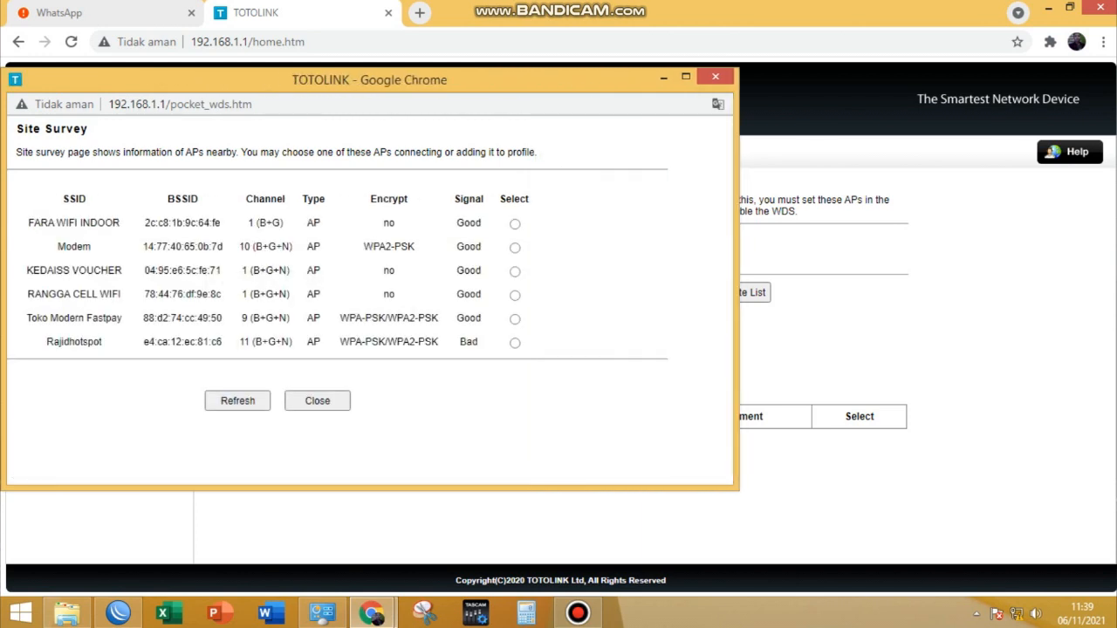
pyautogui.moveTo(26, 294); pyautogui.dragTo(482, 294)
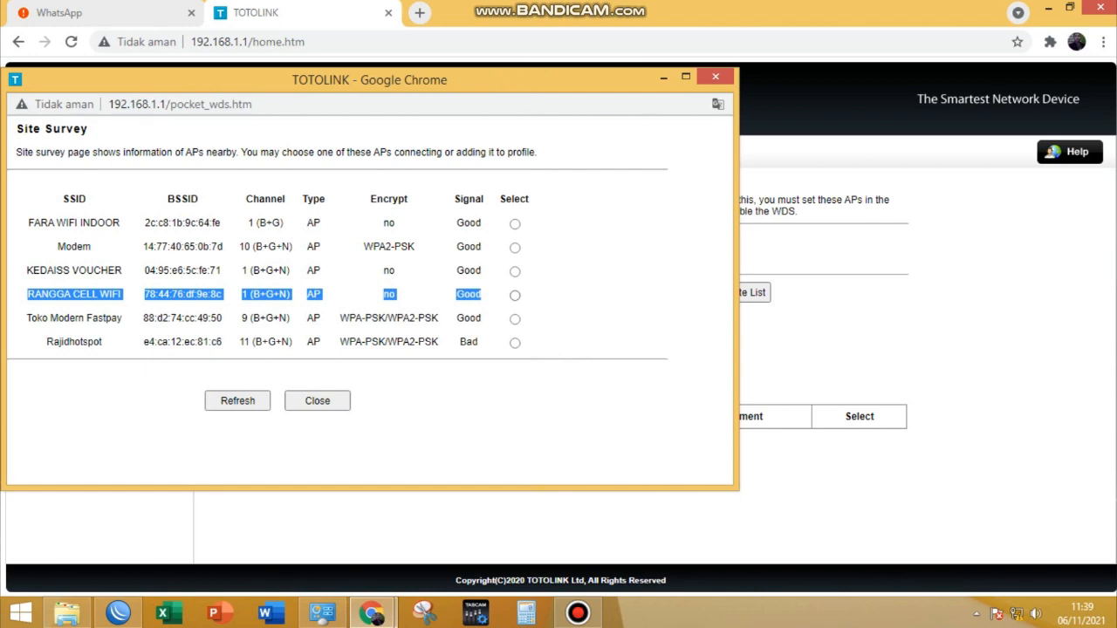
pyautogui.click(515, 295)
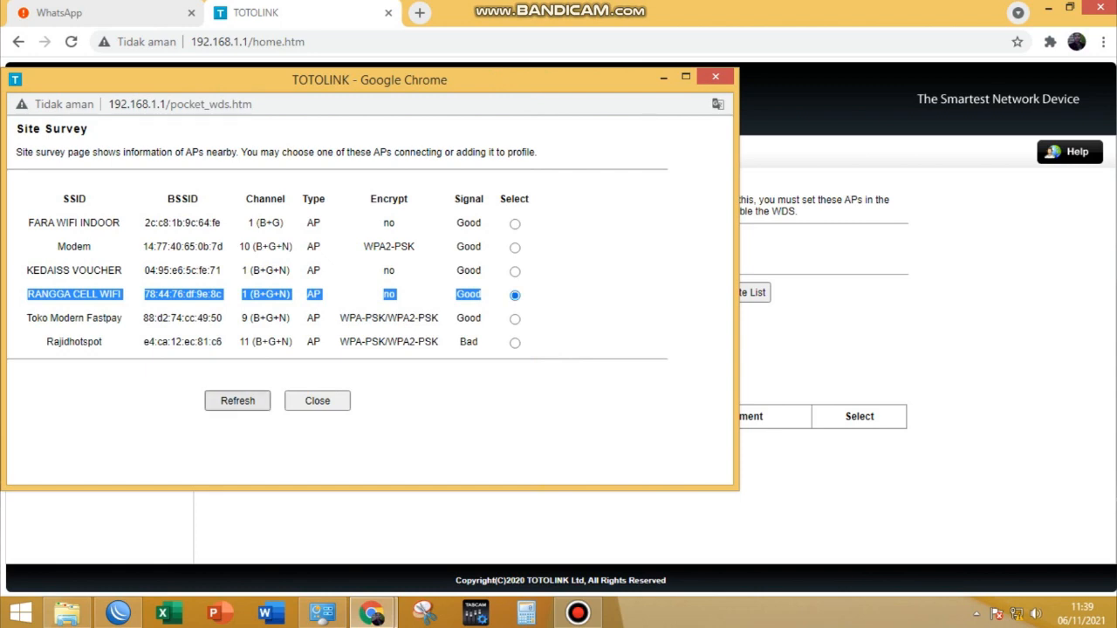
pyautogui.click(317, 400)
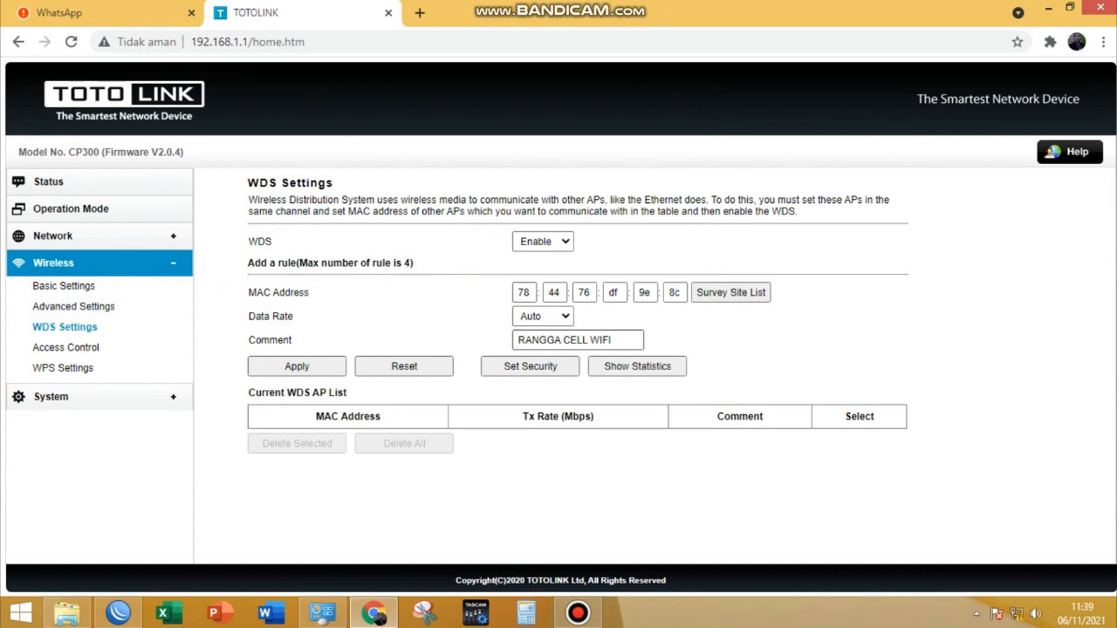
# - Extend the WDS rule's comment to RANGGA CELL WIFI WDS and apply the rule
pyautogui.click(616, 341)
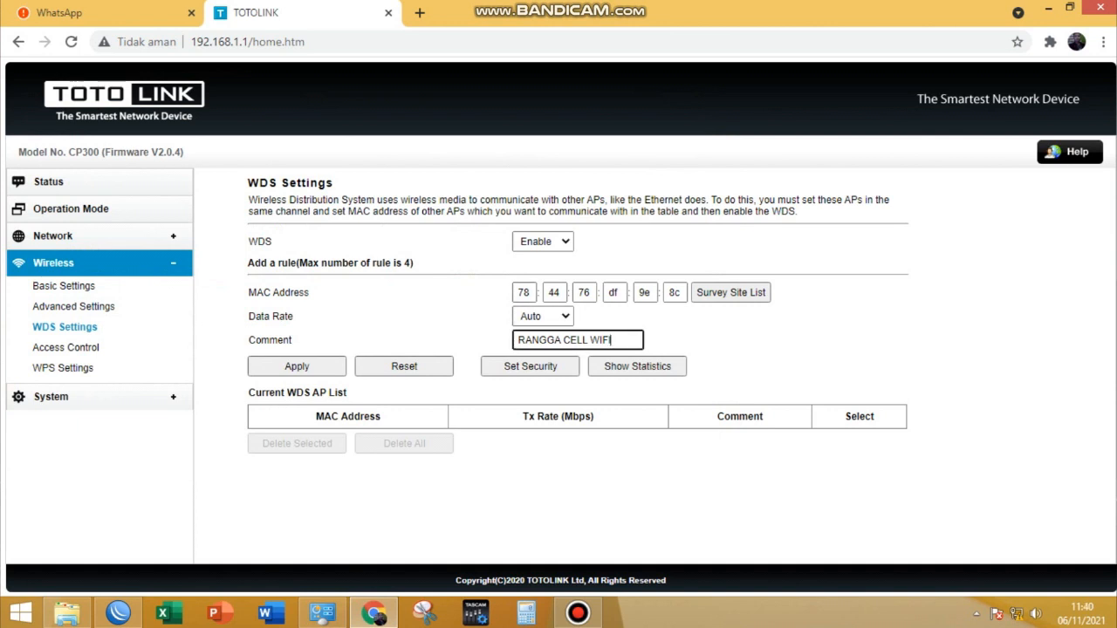
pyautogui.write('WDS')
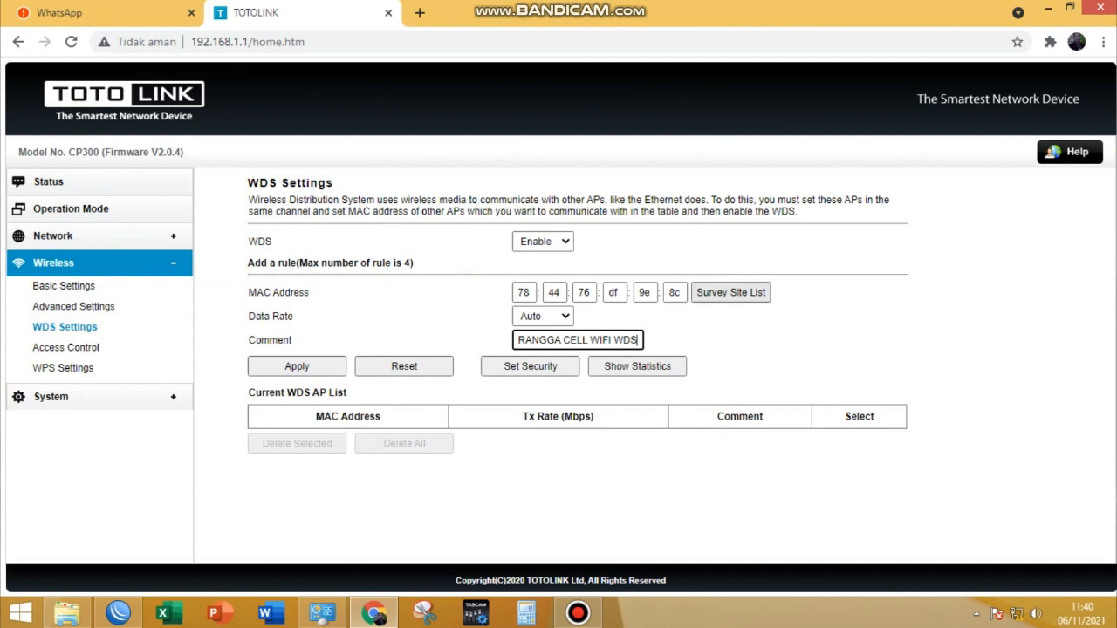
pyautogui.click(296, 367)
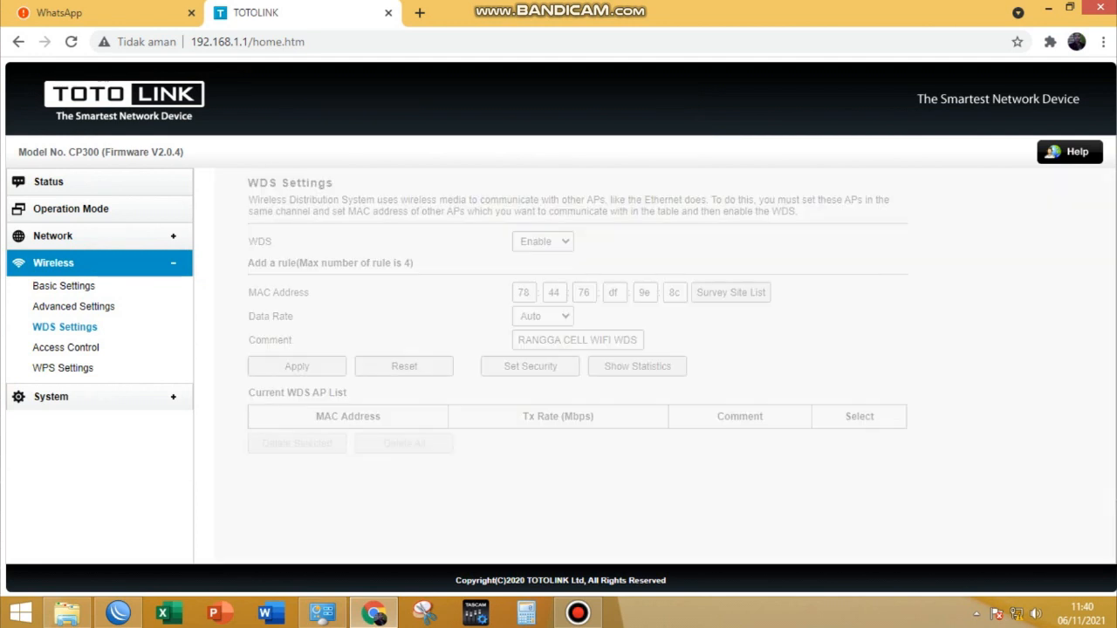